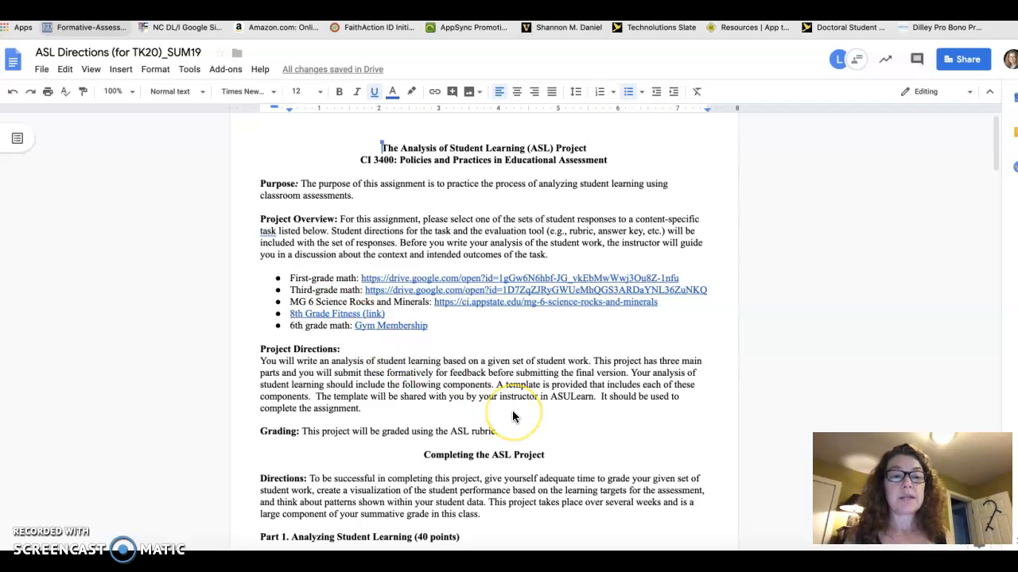
# - Open the meta-chart.com link from the "Create a graph" bullet in section C of the directions document
pyautogui.scroll(-10, 513, 413)
pyautogui.scroll(-3, 512, 411)
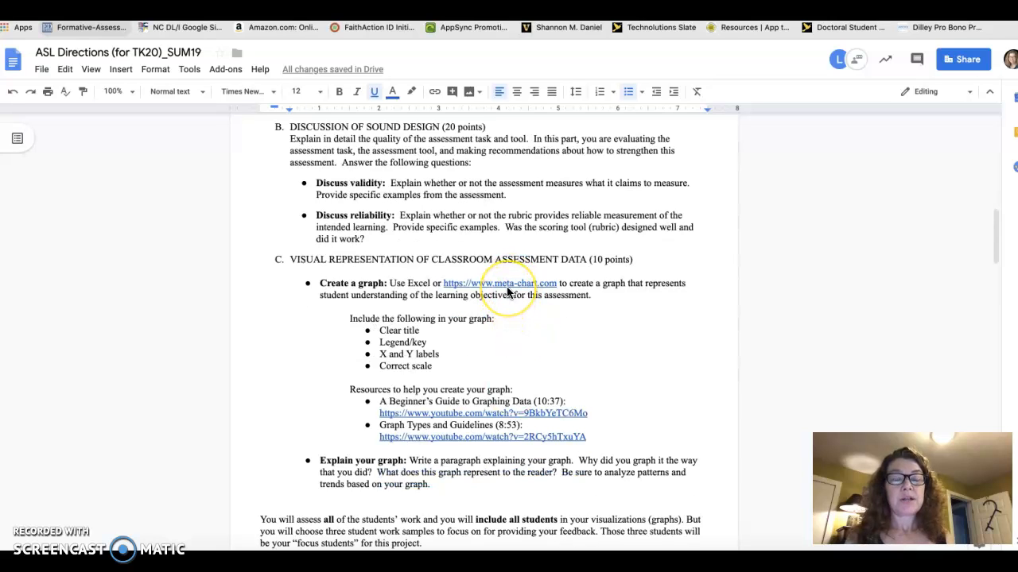
pyautogui.click(509, 285)
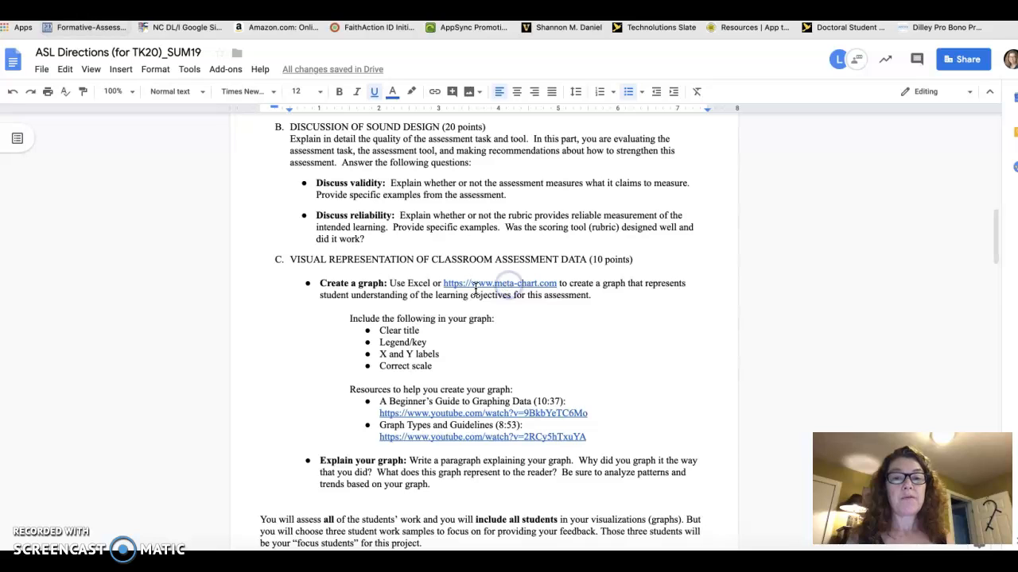
pyautogui.click(477, 287)
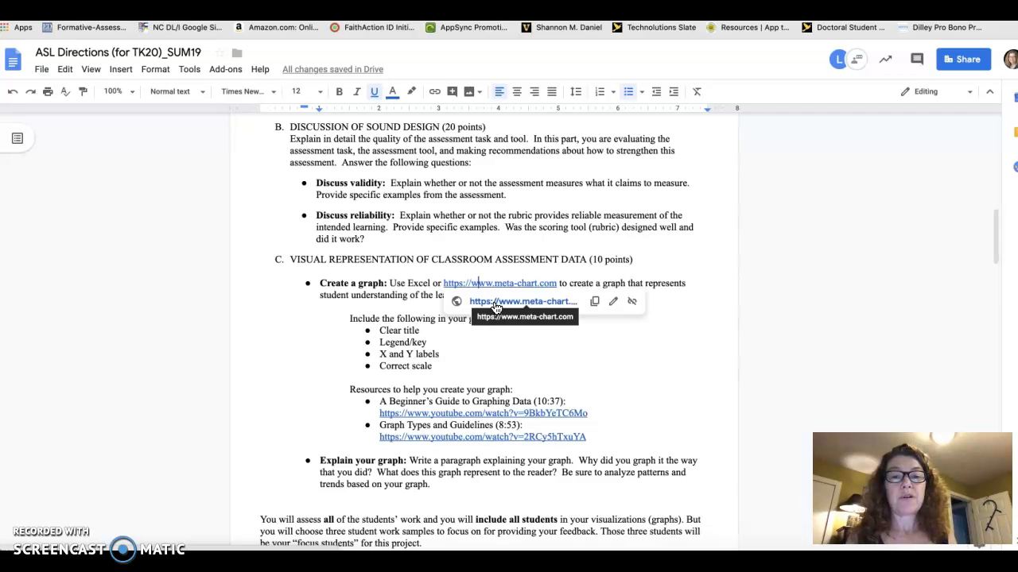
pyautogui.click(496, 305)
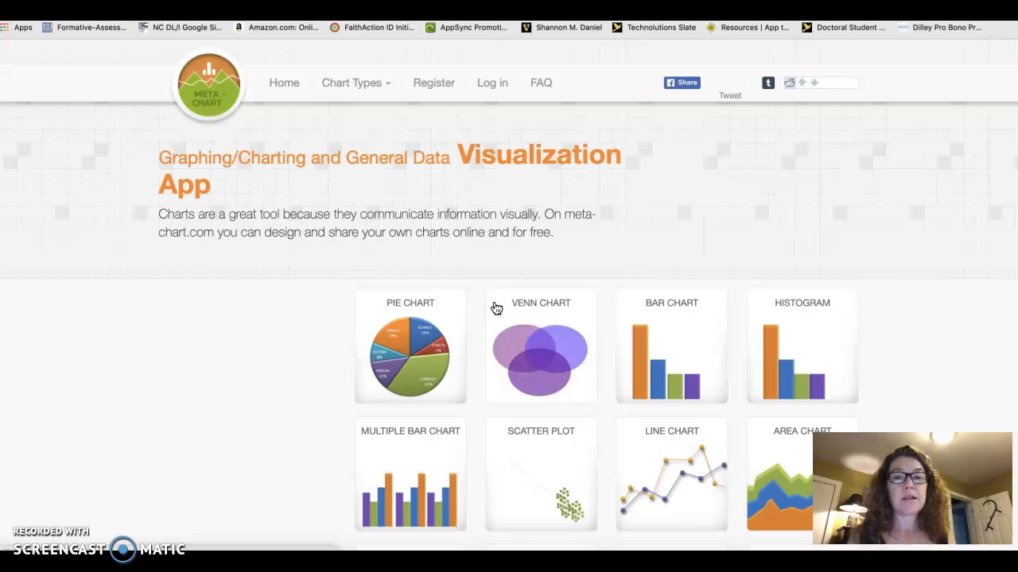
# - Start creating a Multiple Bar Chart from the chart types on the Meta-Chart home page
pyautogui.scroll(-1, 658, 218)
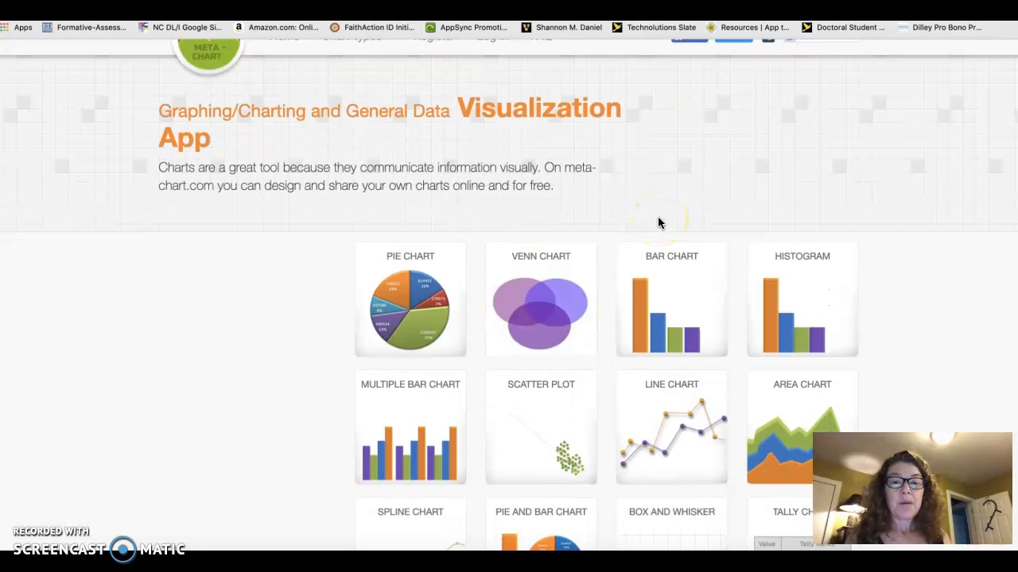
pyautogui.scroll(-1, 659, 222)
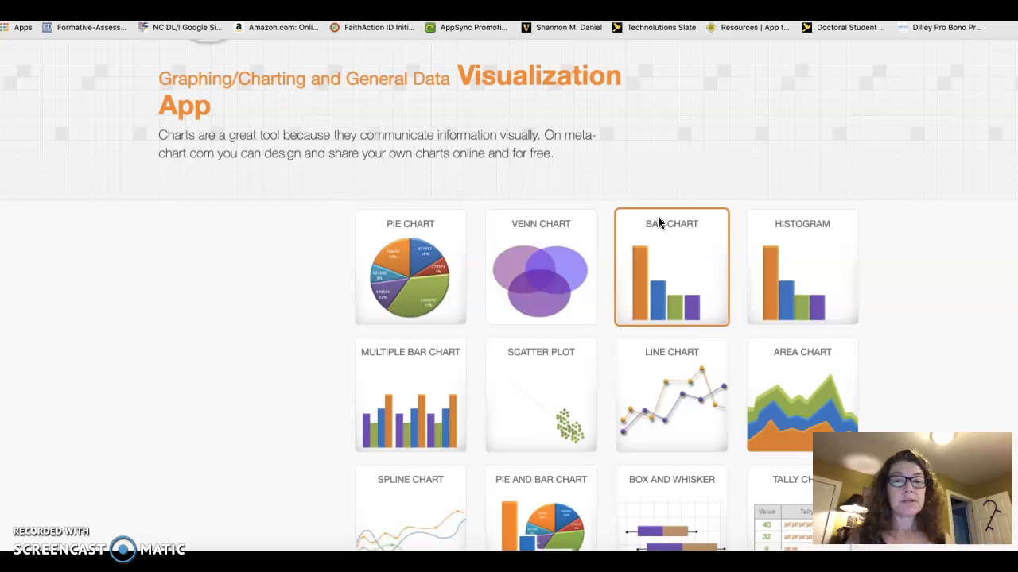
pyautogui.scroll(-1, 426, 389)
pyautogui.click(407, 353)
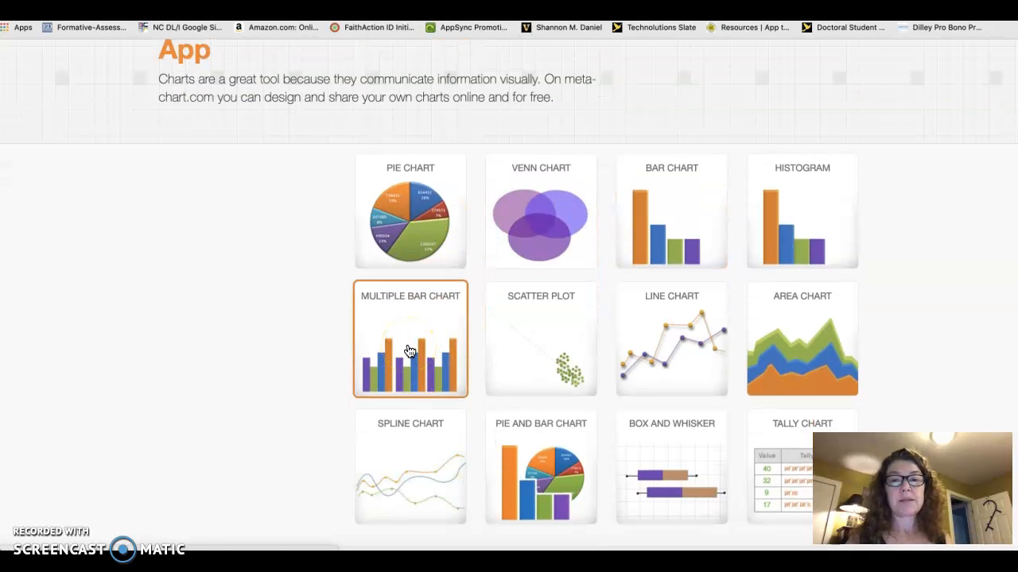
pyautogui.click(410, 349)
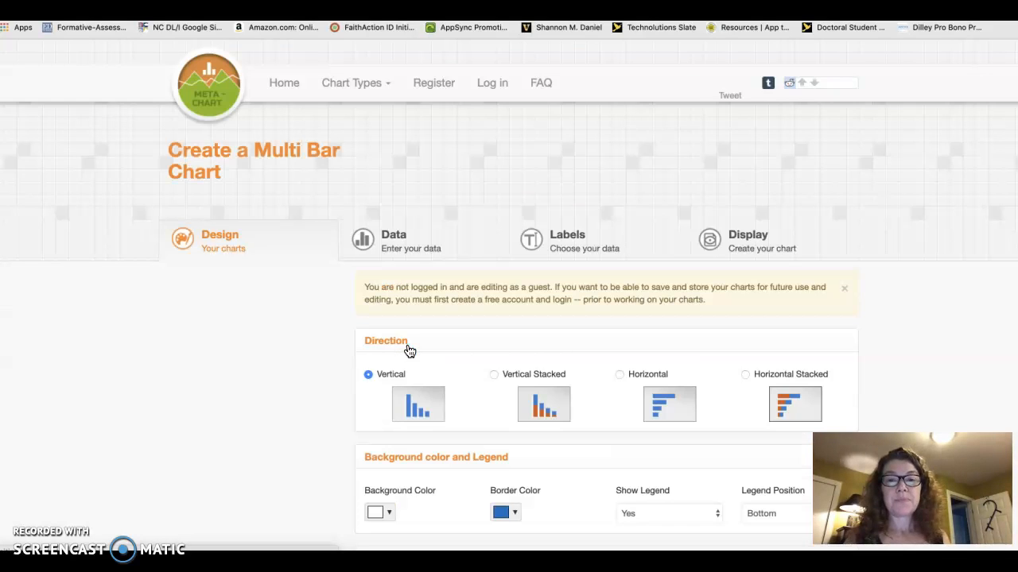
# - Keep the default chart design and set the number of groups in the data set to 3
pyautogui.scroll(-3, 533, 360)
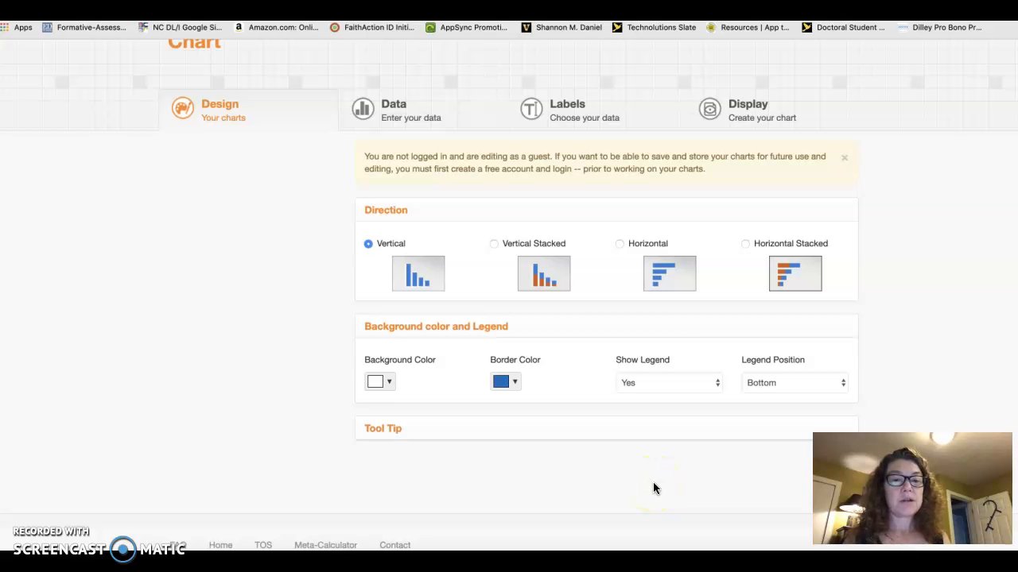
pyautogui.scroll(3, 653, 484)
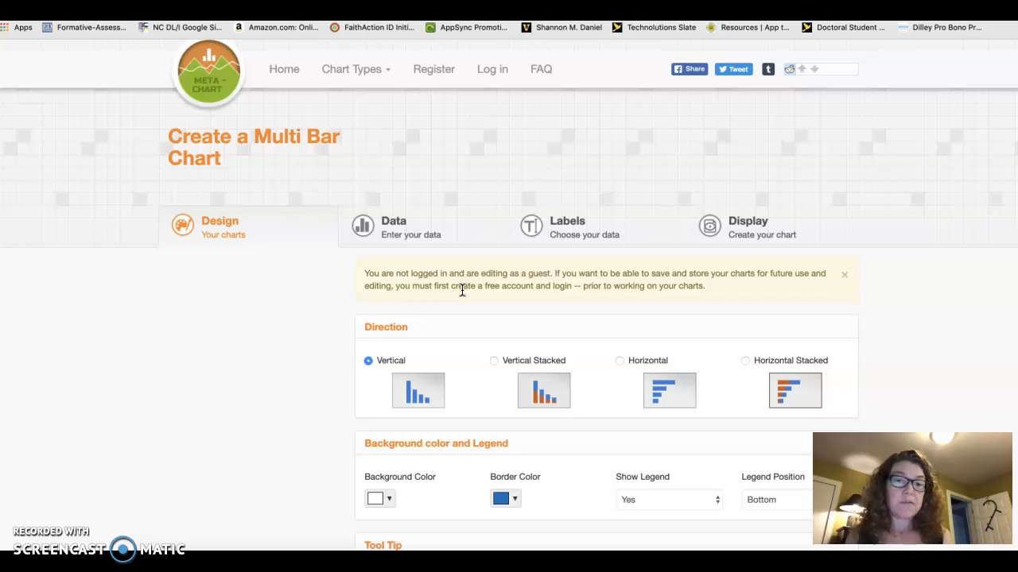
pyautogui.click(398, 228)
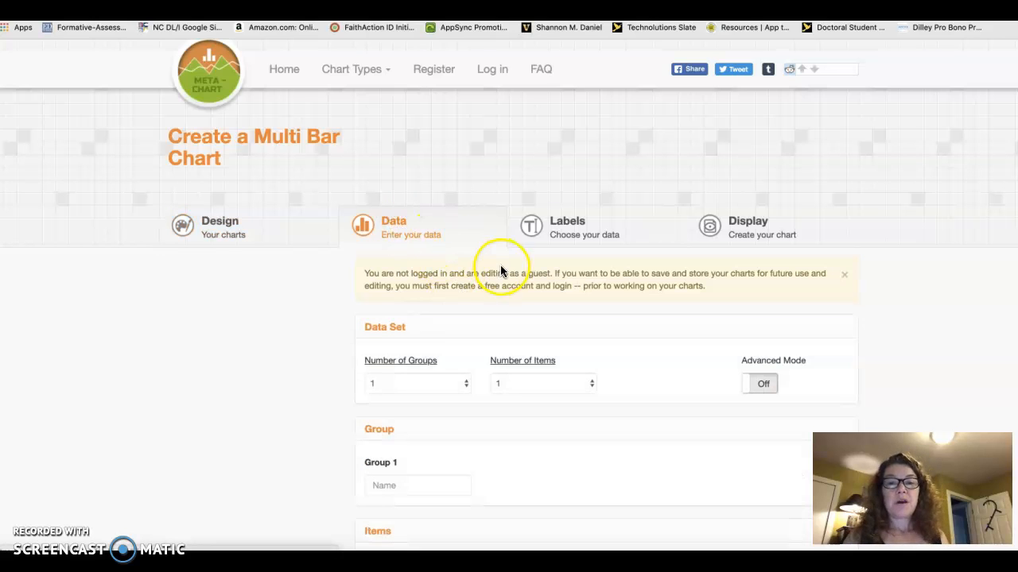
pyautogui.scroll(-2, 501, 272)
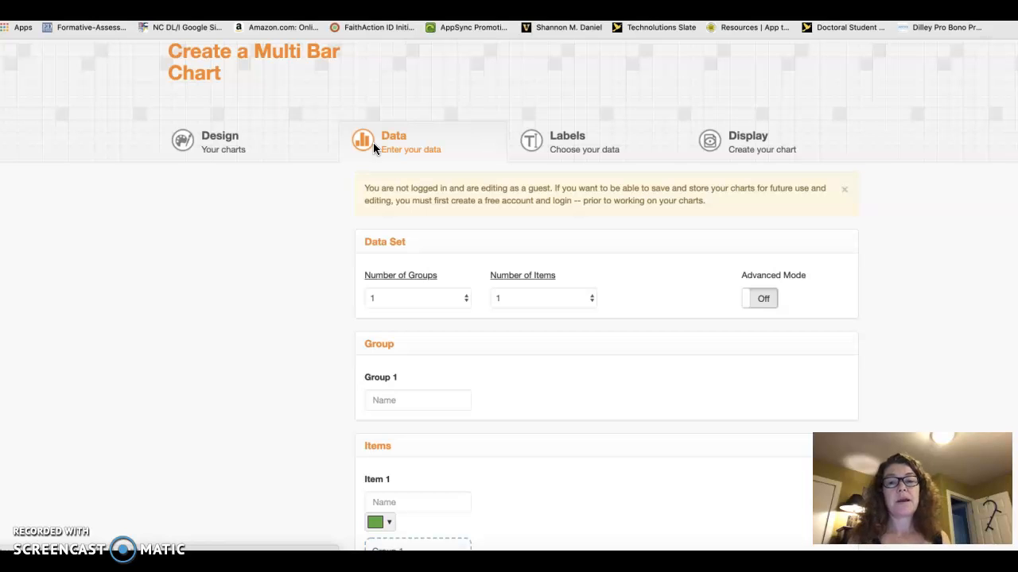
pyautogui.click(406, 284)
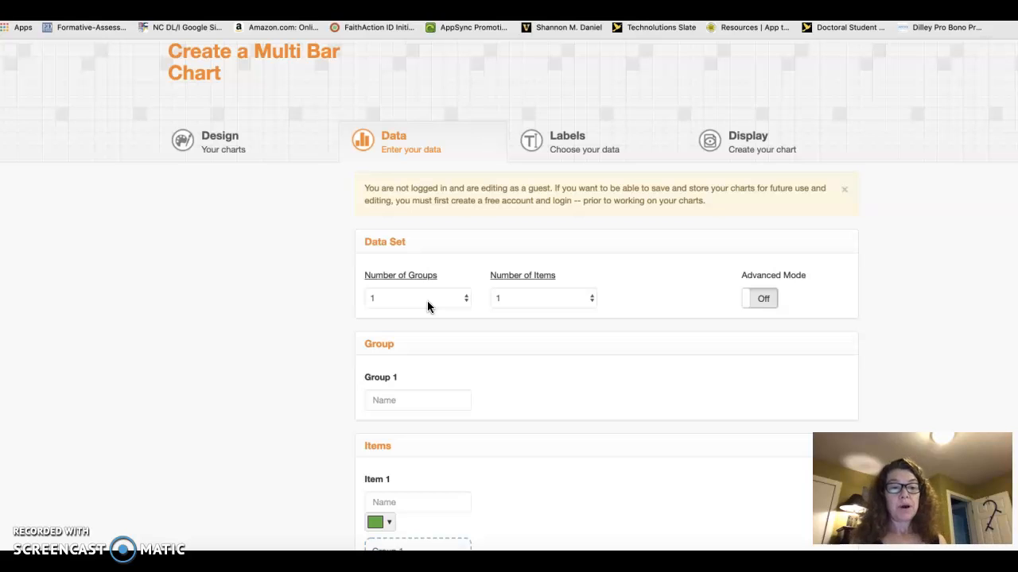
pyautogui.click(428, 307)
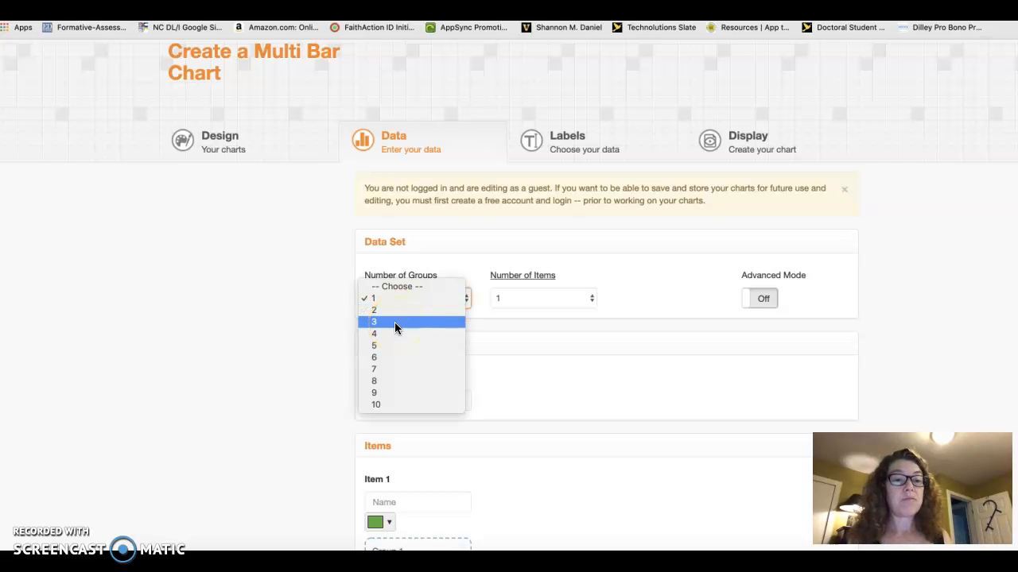
pyautogui.click(394, 322)
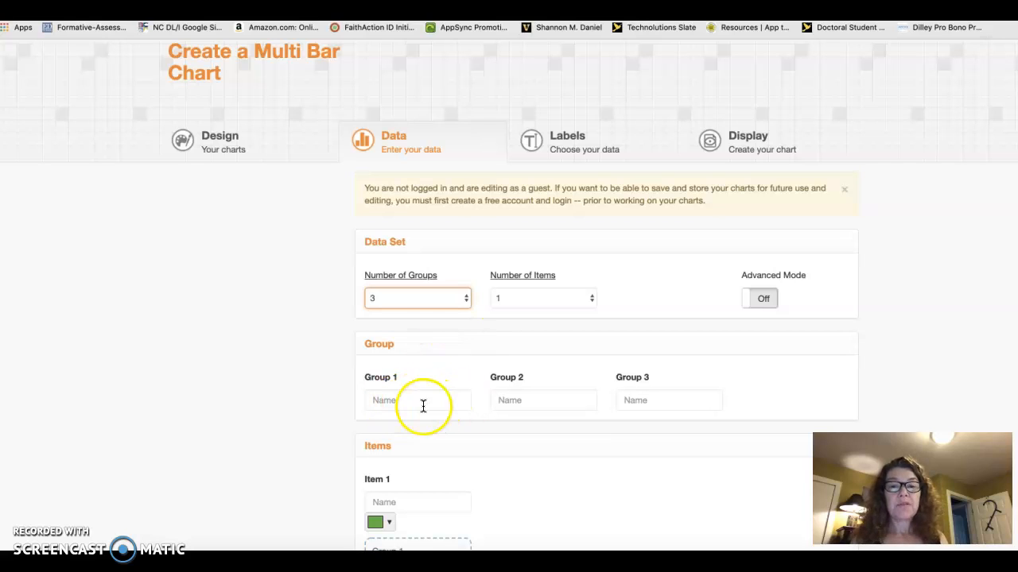
# - Name the three groups LT 1, LT 2 and LT 3
pyautogui.click(397, 402)
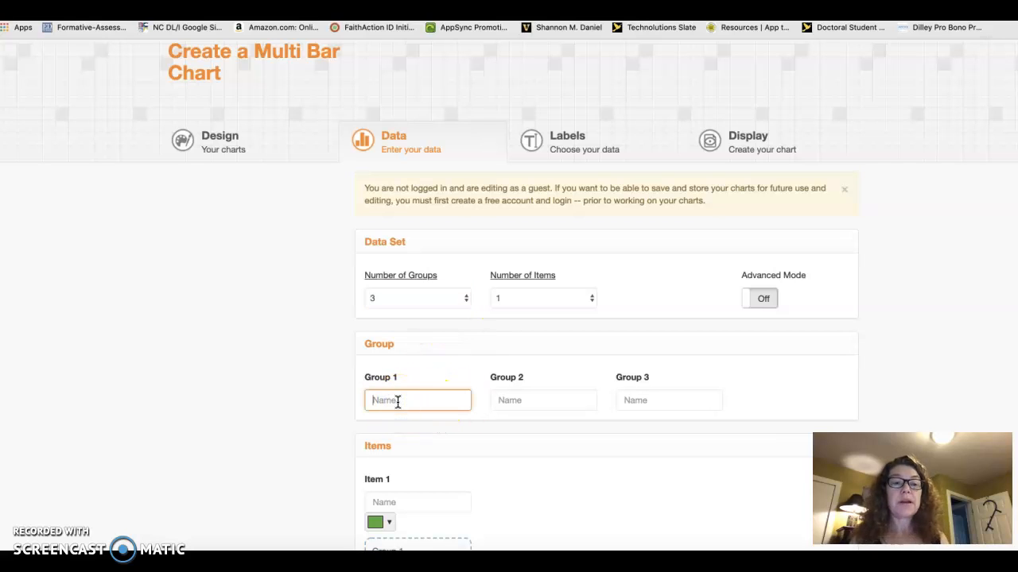
pyautogui.write('LT')
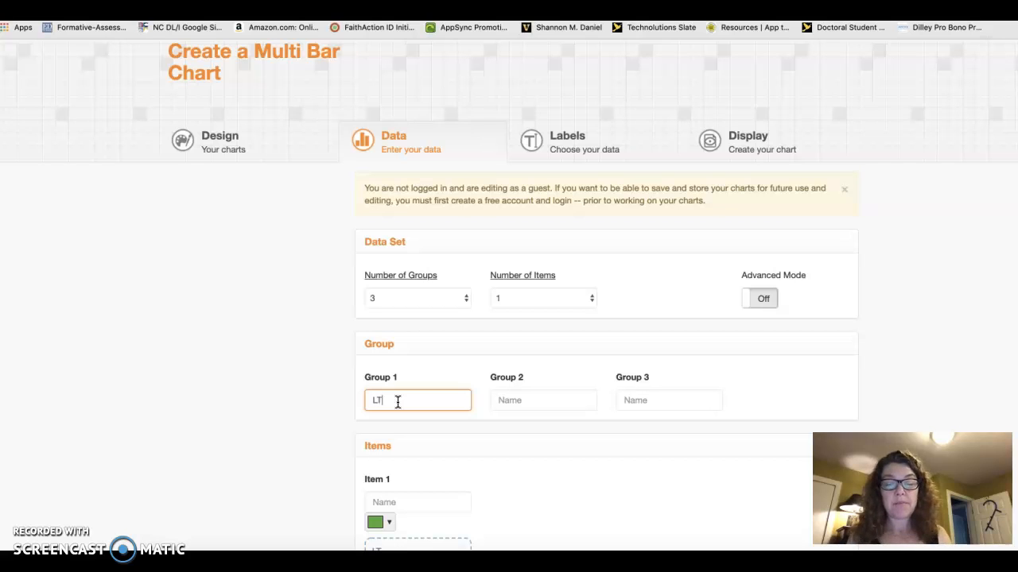
pyautogui.write(' 1')
pyautogui.click(511, 400)
pyautogui.write('LT 2')
pyautogui.click(648, 400)
pyautogui.write('LT')
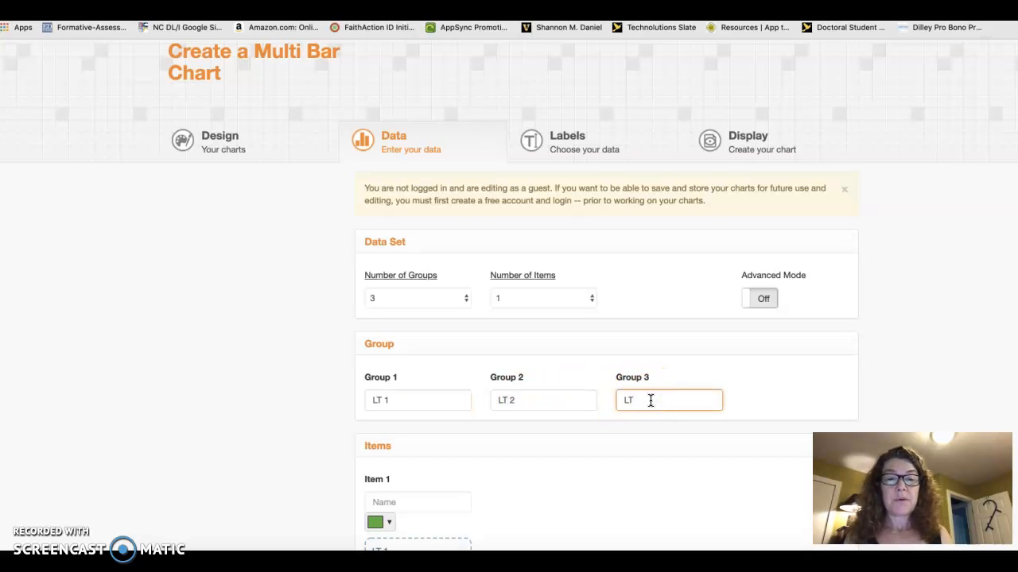
pyautogui.write(' 3')
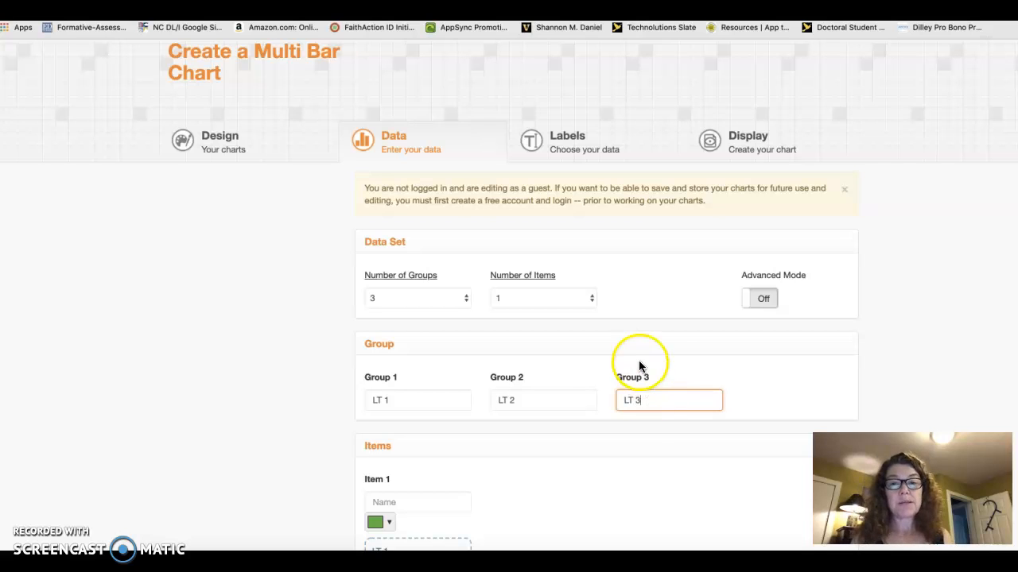
# - Set the number of items in the data set to 3
pyautogui.click(549, 300)
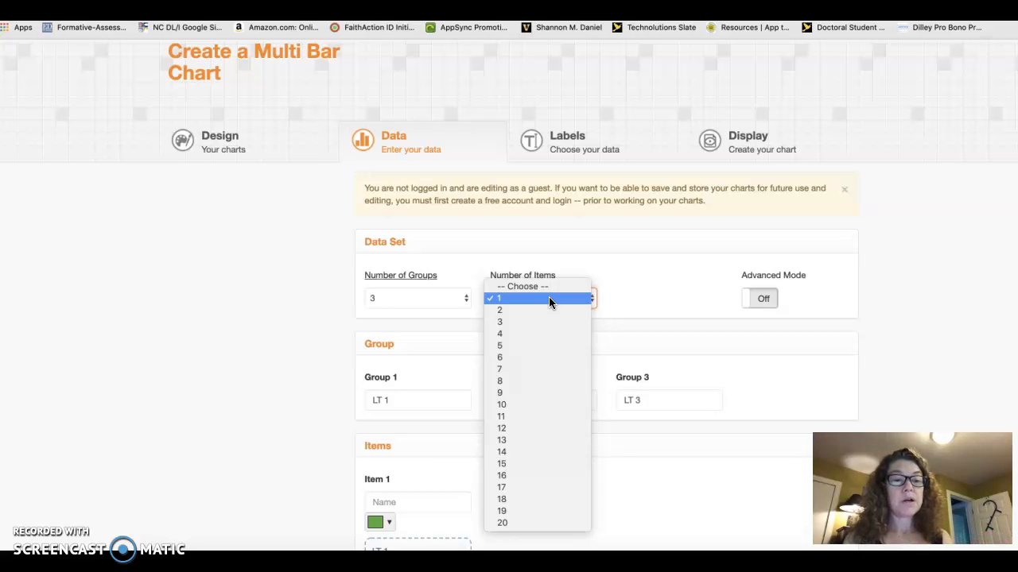
pyautogui.click(472, 295)
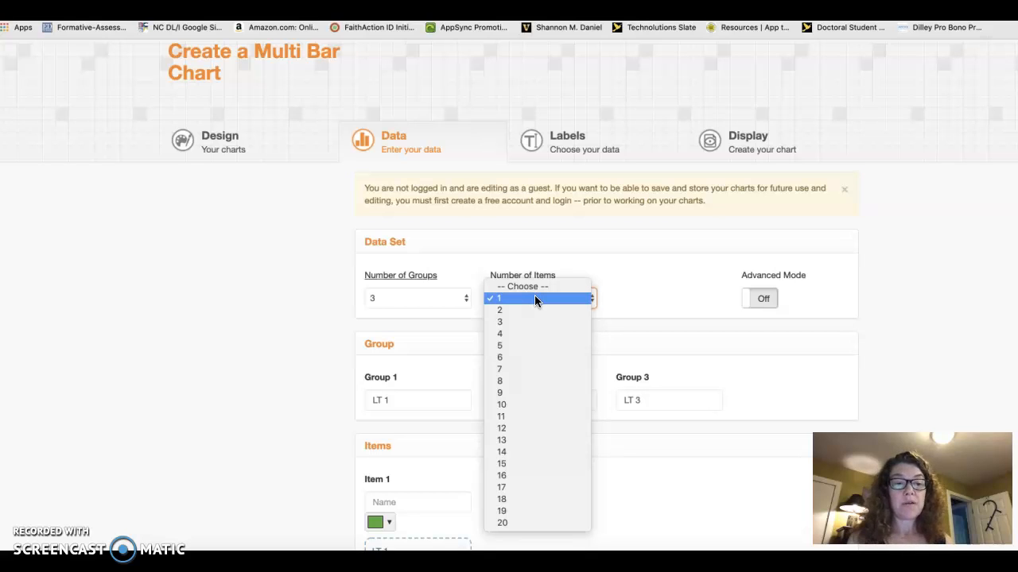
pyautogui.click(520, 322)
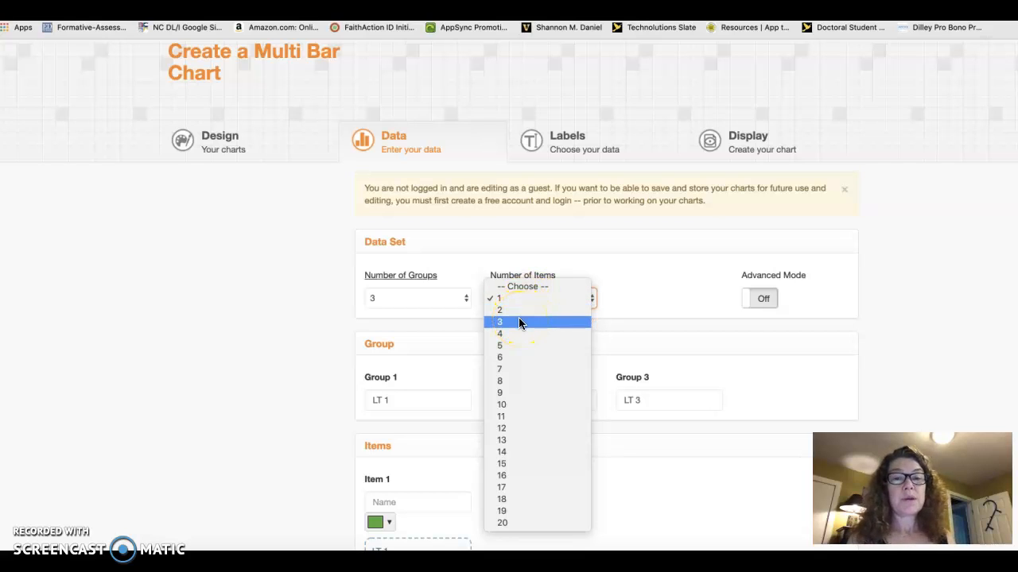
pyautogui.click(519, 322)
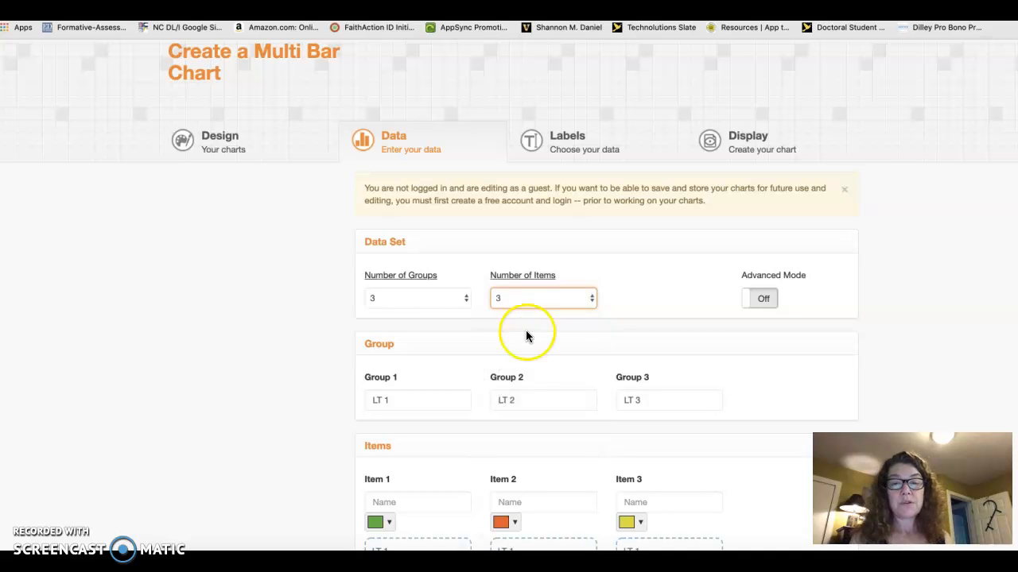
# - Name the three items Accomplished, Proficient and Developing
pyautogui.scroll(-4, 525, 330)
pyautogui.click(399, 345)
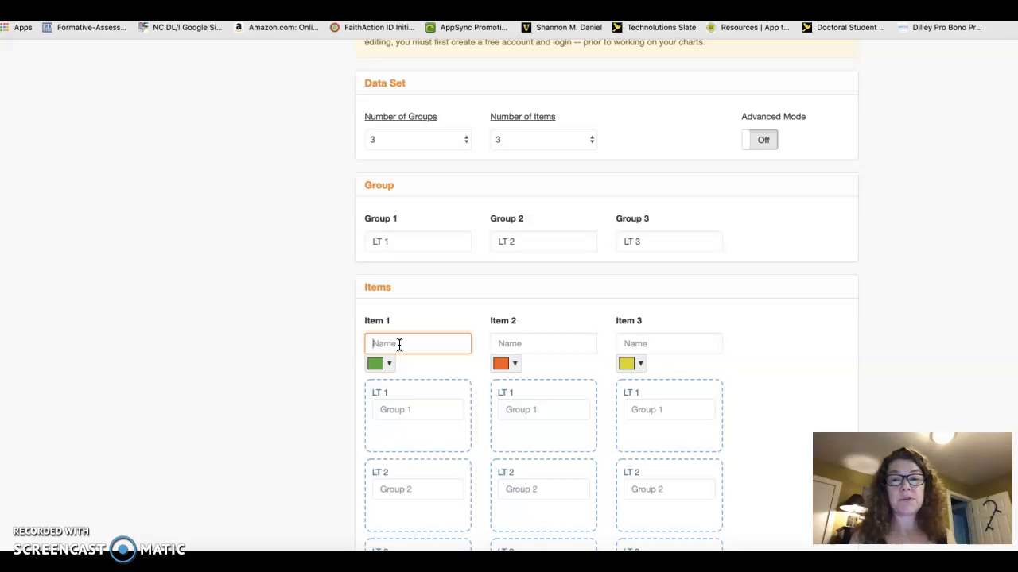
pyautogui.write('Accomp')
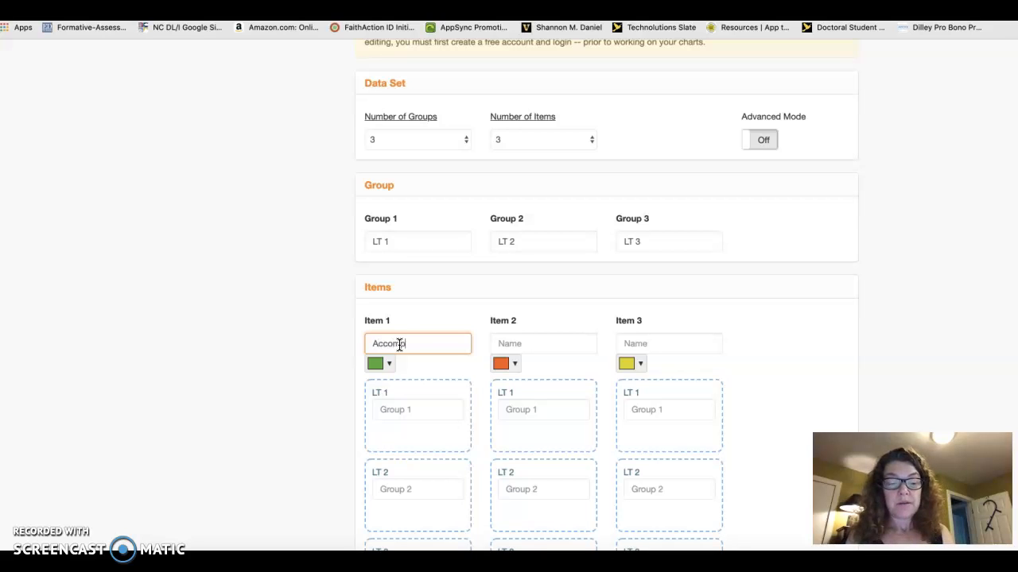
pyautogui.write('lished')
pyautogui.click(506, 343)
pyautogui.write('Proficient')
pyautogui.click(636, 345)
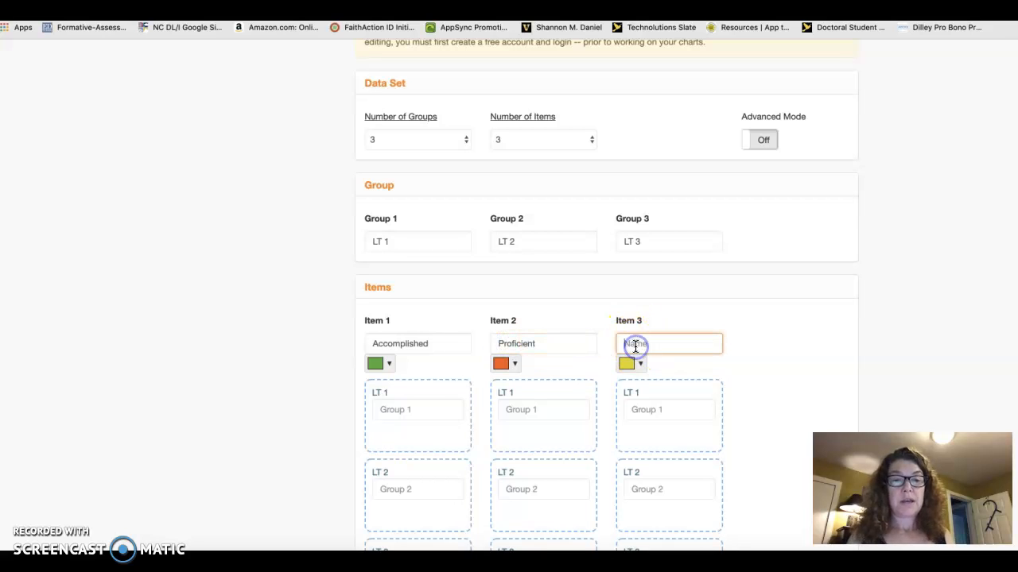
pyautogui.write('Developing')
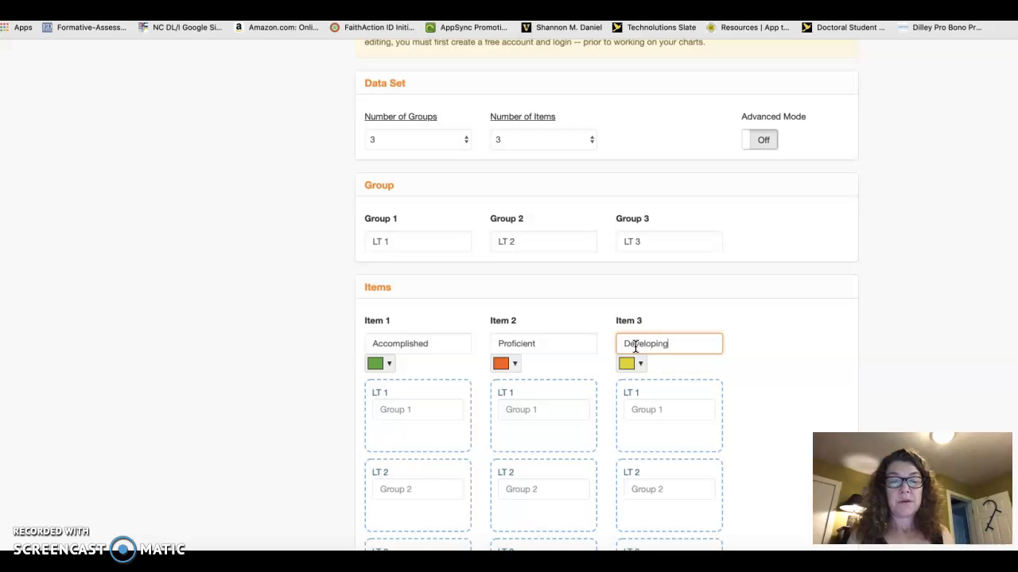
# - Set the LT 1 values to 6 for Accomplished, 2 for Proficient and 2 for Developing
pyautogui.scroll(-2, 525, 446)
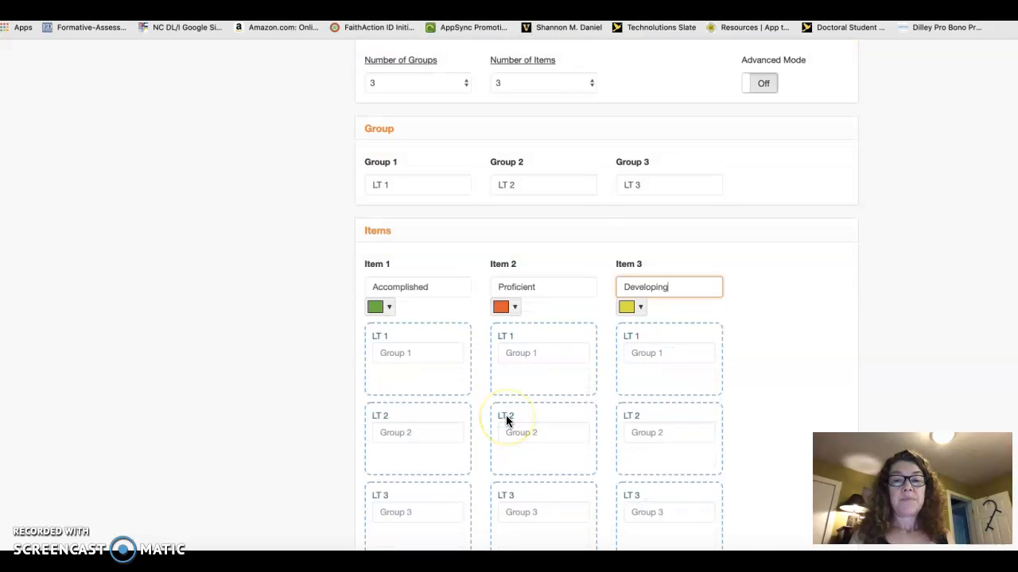
pyautogui.scroll(-2, 507, 421)
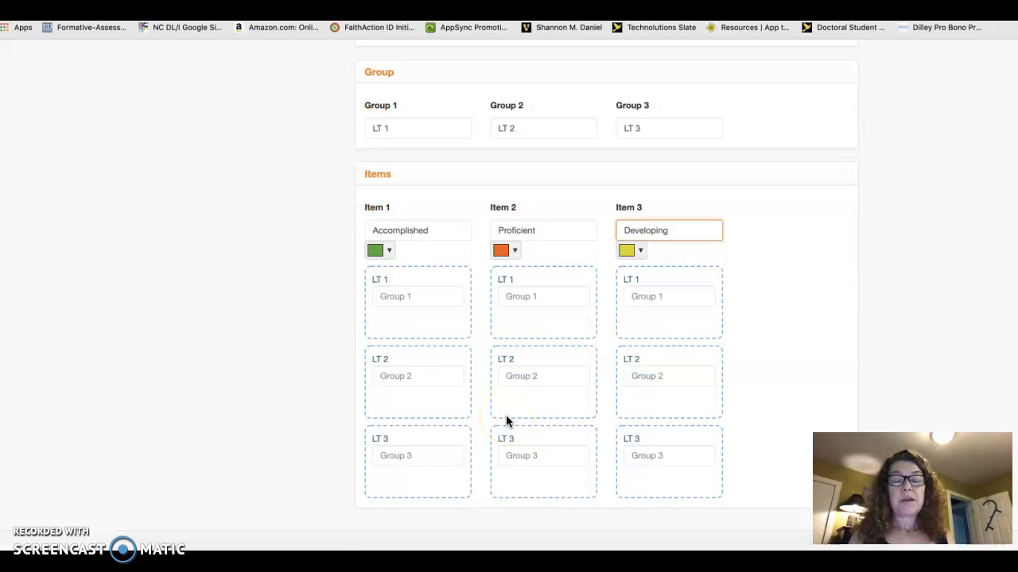
pyautogui.click(431, 297)
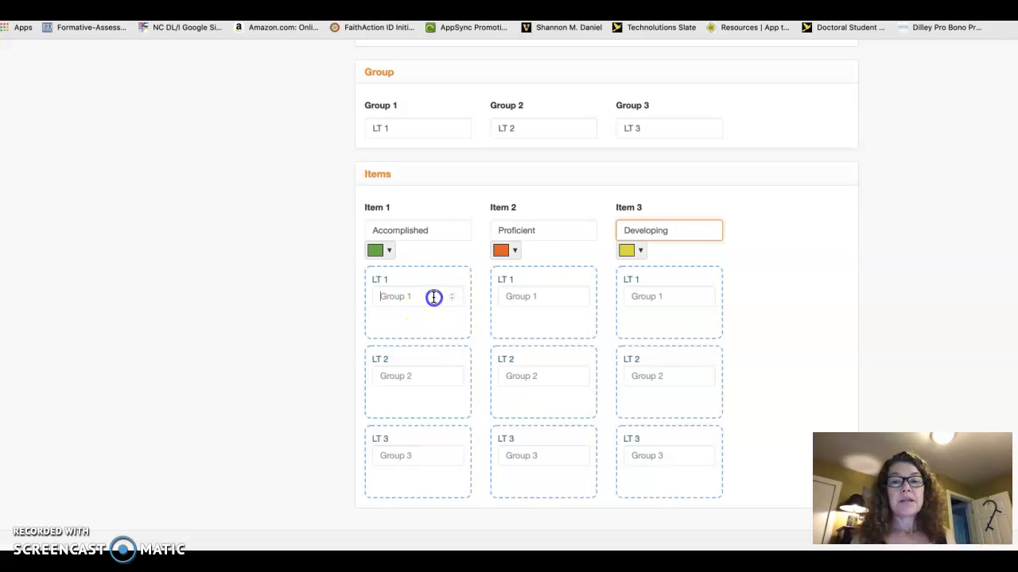
pyautogui.click(451, 300)
pyautogui.click(451, 295)
pyautogui.click(452, 295)
pyautogui.click(452, 295)
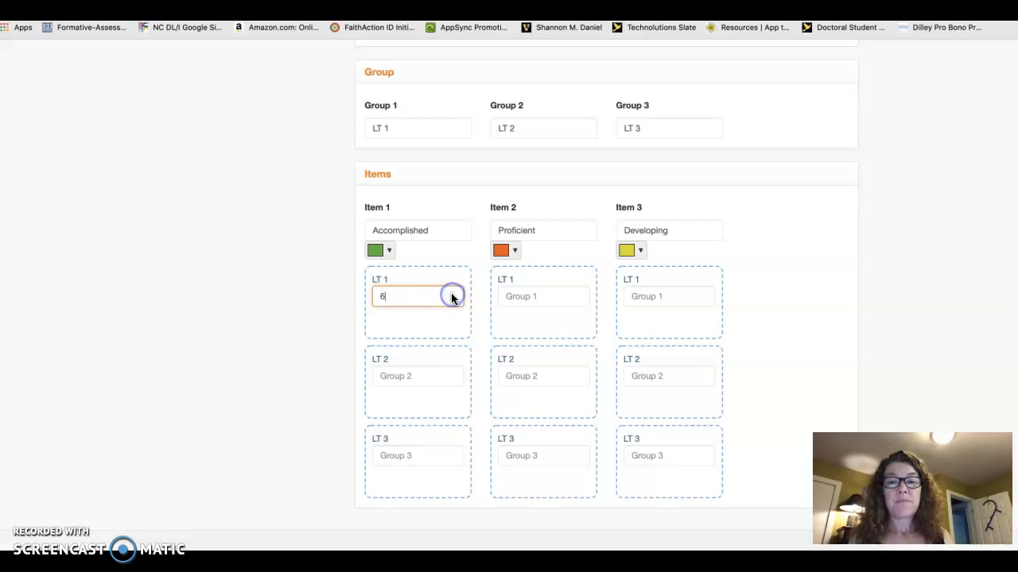
pyautogui.click(578, 295)
pyautogui.click(577, 295)
pyautogui.click(577, 294)
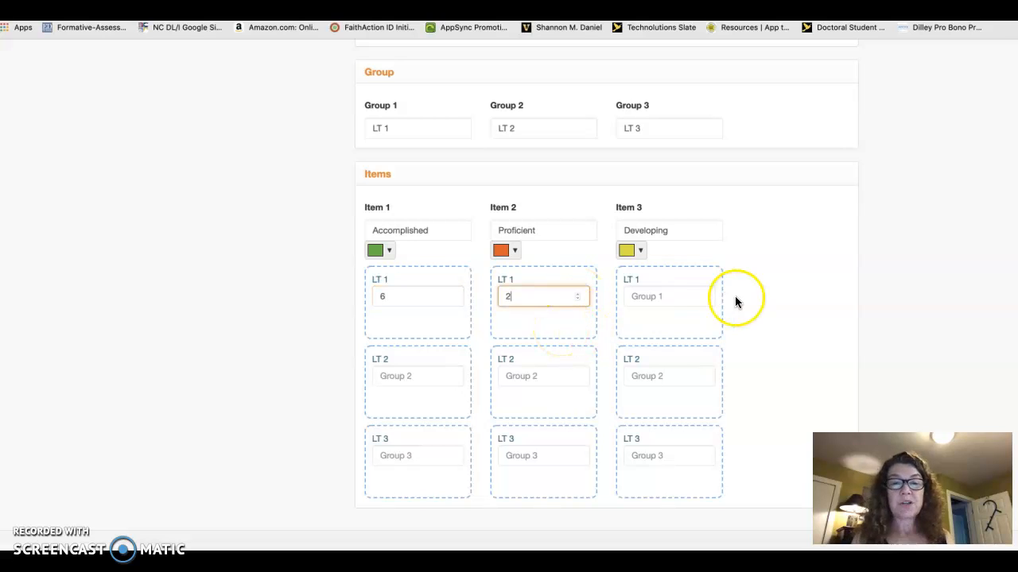
pyautogui.click(703, 296)
pyautogui.click(703, 296)
pyautogui.click(703, 296)
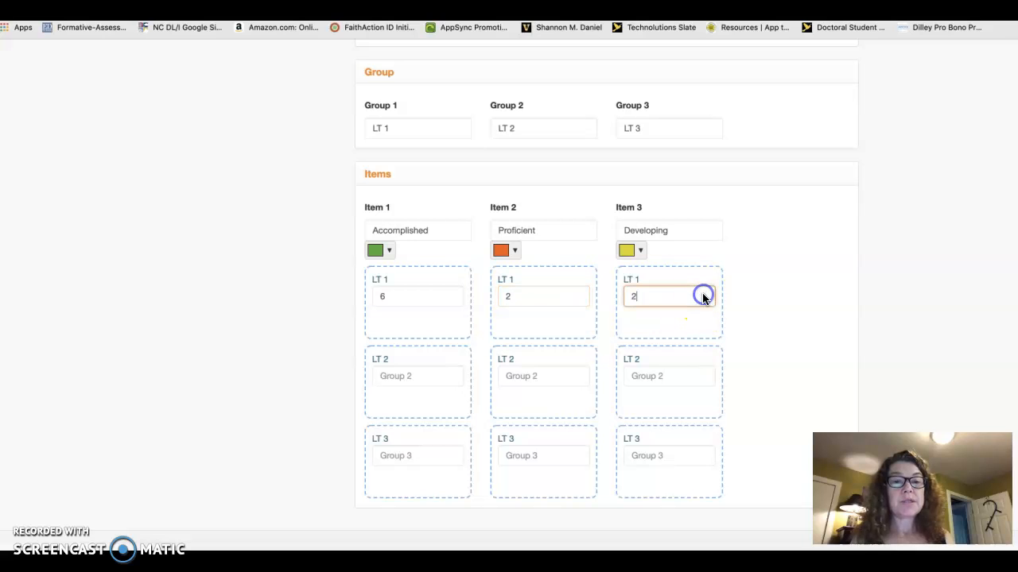
# - Set the LT 2 values to 8 for Accomplished and 2 for Proficient
pyautogui.click(453, 376)
pyautogui.click(452, 376)
pyautogui.click(452, 373)
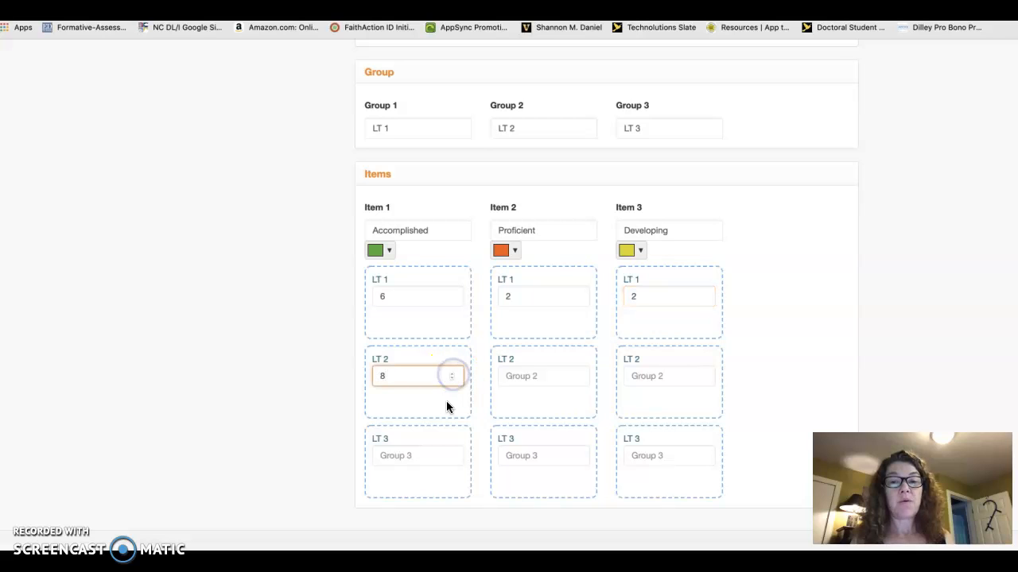
pyautogui.click(577, 374)
pyautogui.click(578, 374)
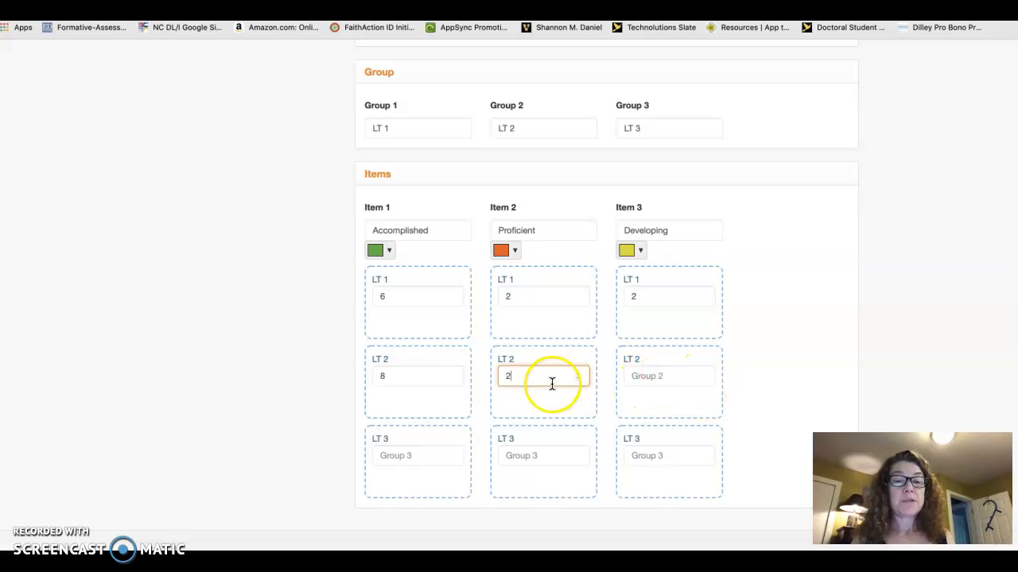
# - Set the LT 3 values to 3 for Accomplished, 3 for Proficient and 4 for Developing
pyautogui.click(450, 454)
pyautogui.click(450, 454)
pyautogui.click(450, 454)
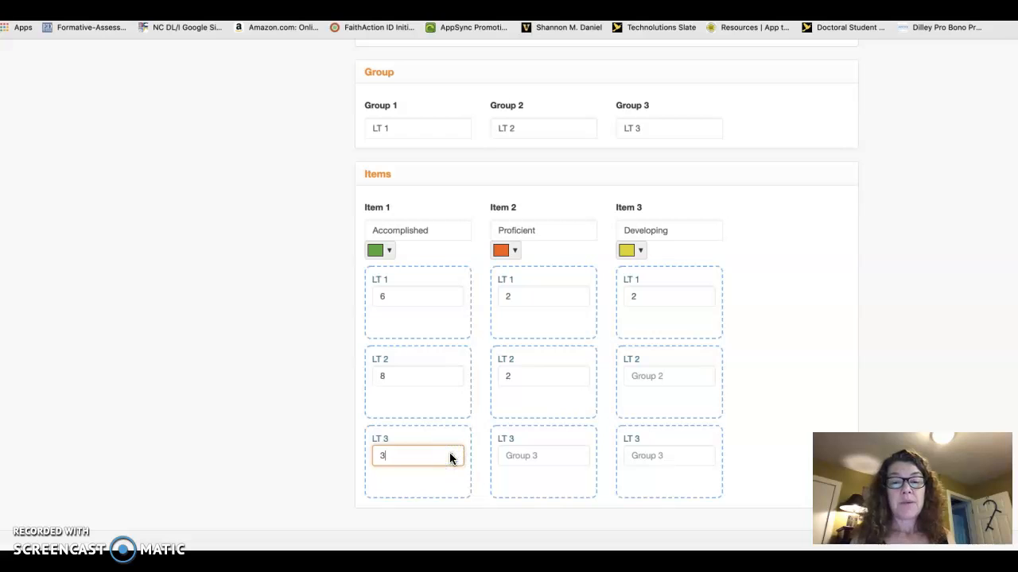
pyautogui.click(576, 455)
pyautogui.click(576, 454)
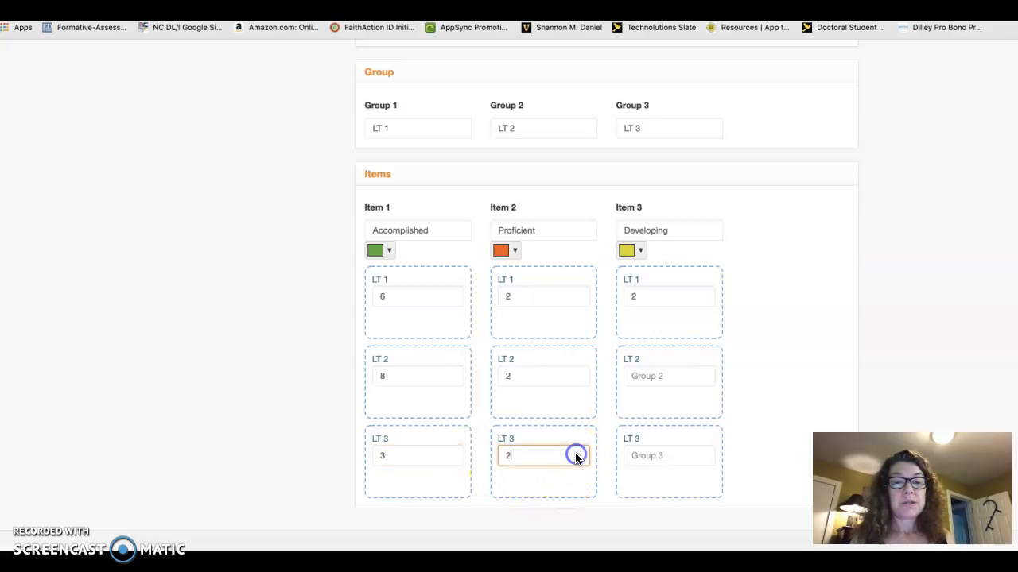
pyautogui.click(577, 455)
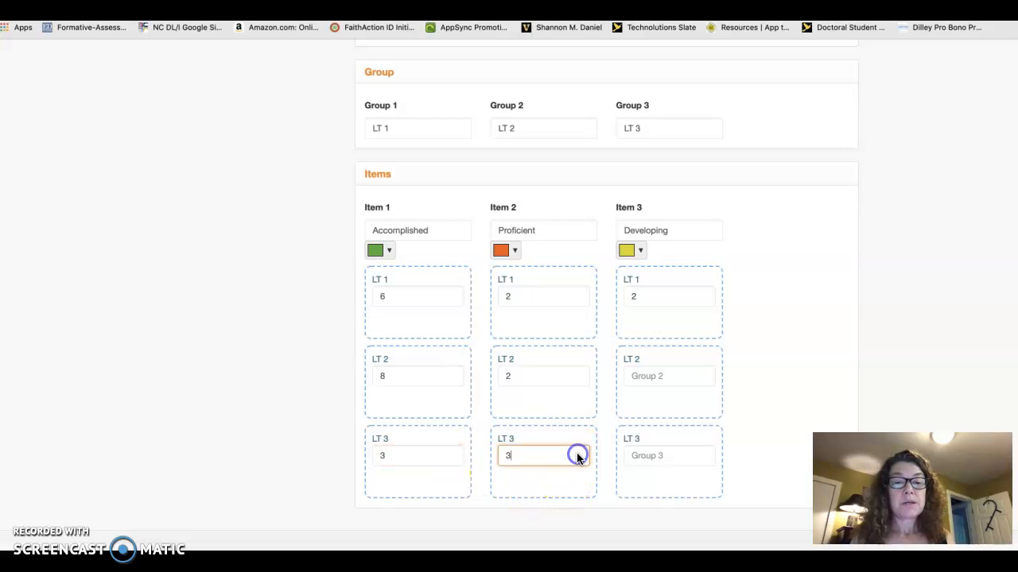
pyautogui.click(703, 453)
pyautogui.click(704, 453)
pyautogui.click(704, 453)
pyautogui.click(704, 454)
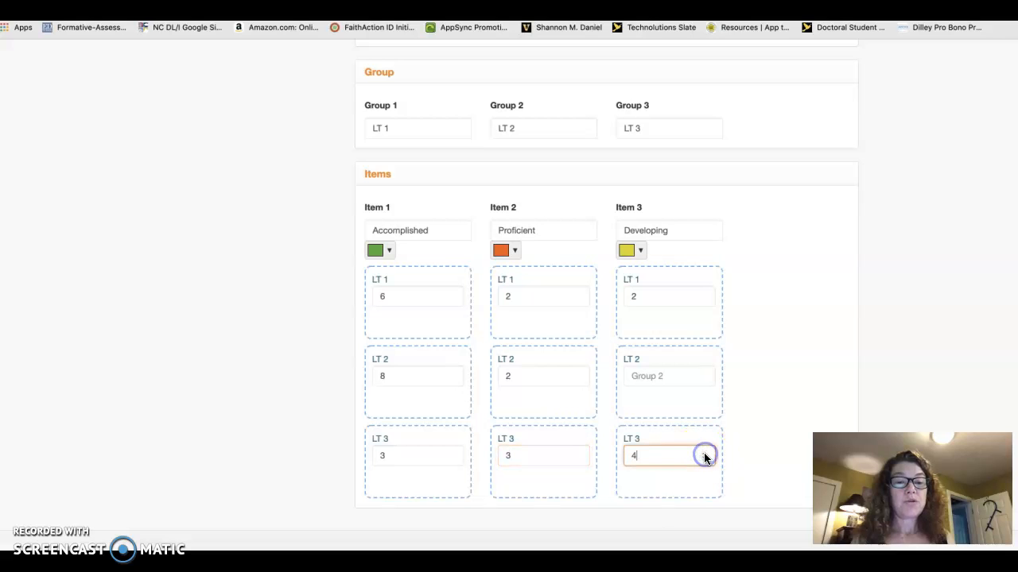
# - Set the graph title to "Title" in the chart's label settings
pyautogui.scroll(-1, 609, 443)
pyautogui.scroll(3, 609, 443)
pyautogui.scroll(-2, 588, 420)
pyautogui.scroll(3, 588, 421)
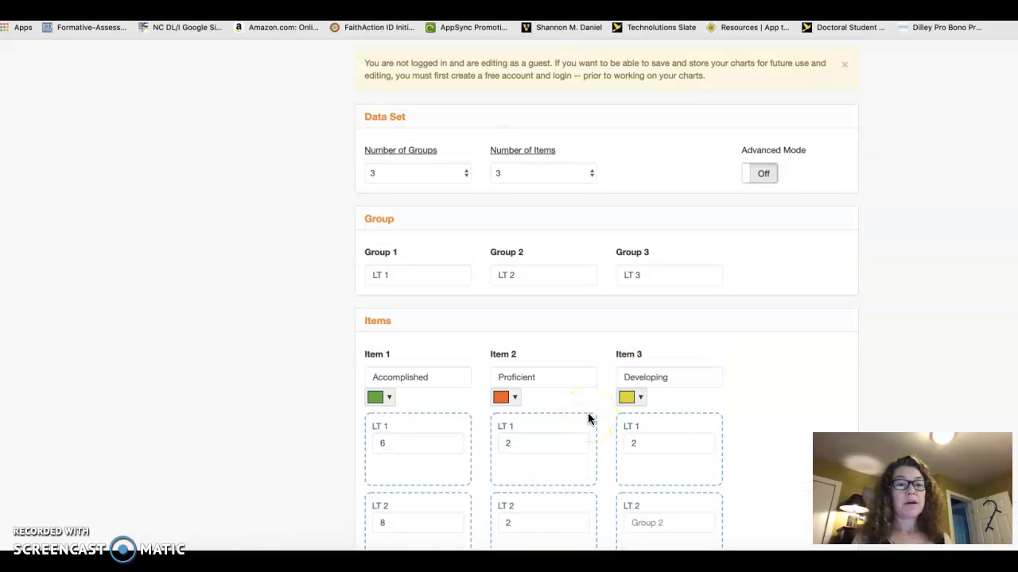
pyautogui.scroll(5, 589, 419)
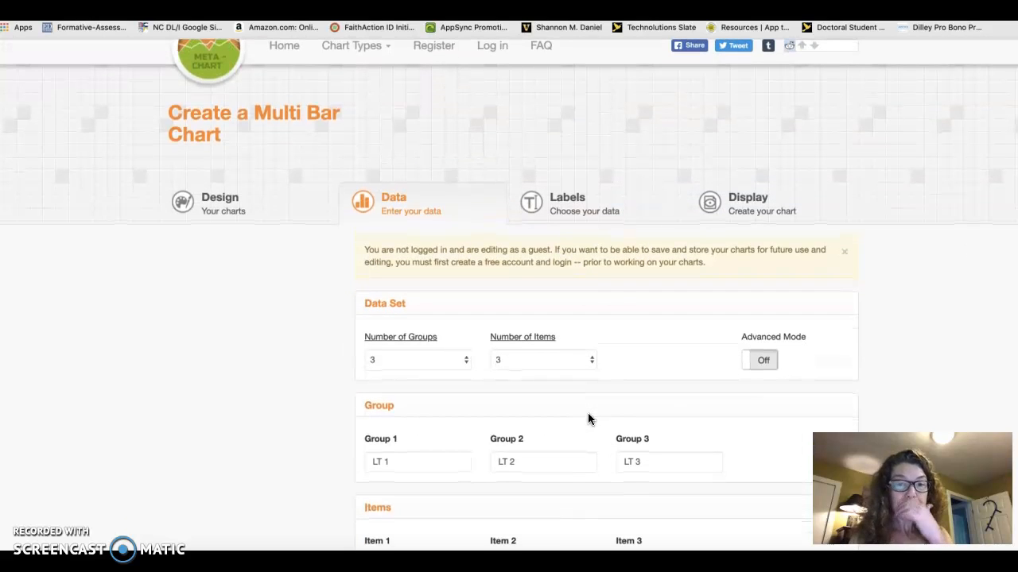
pyautogui.scroll(-1, 580, 305)
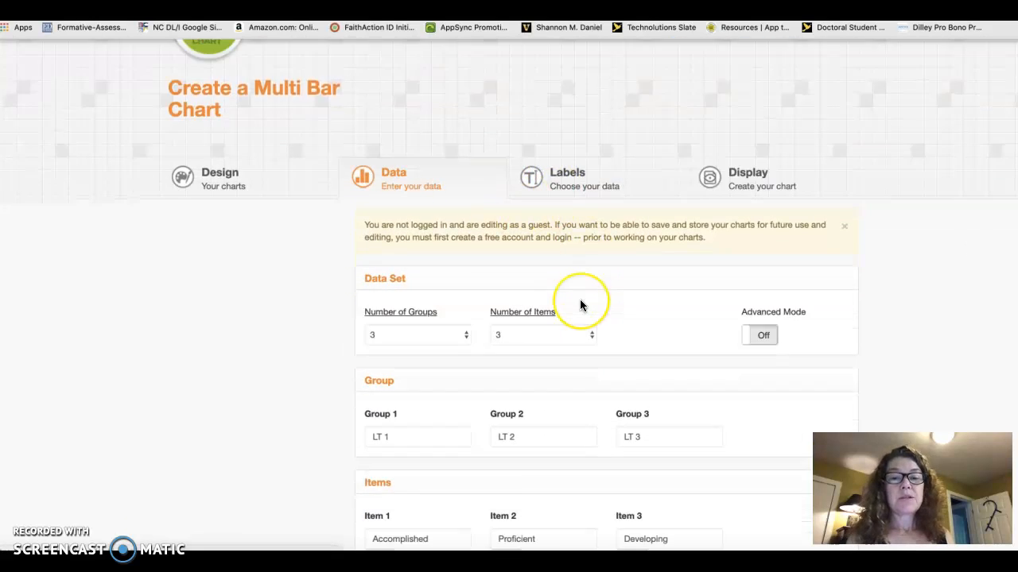
pyautogui.scroll(-4, 580, 305)
pyautogui.scroll(5, 581, 305)
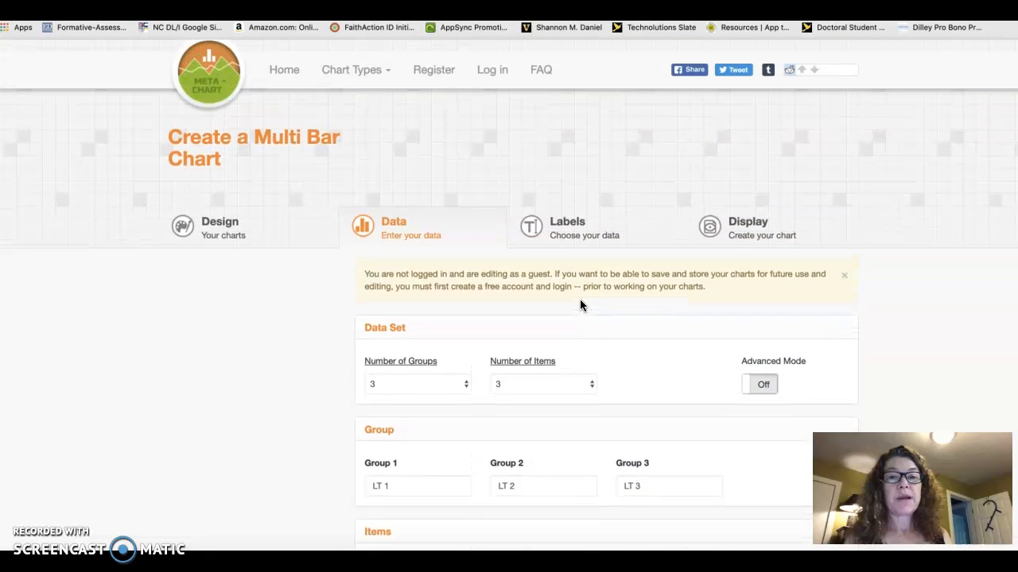
pyautogui.click(567, 241)
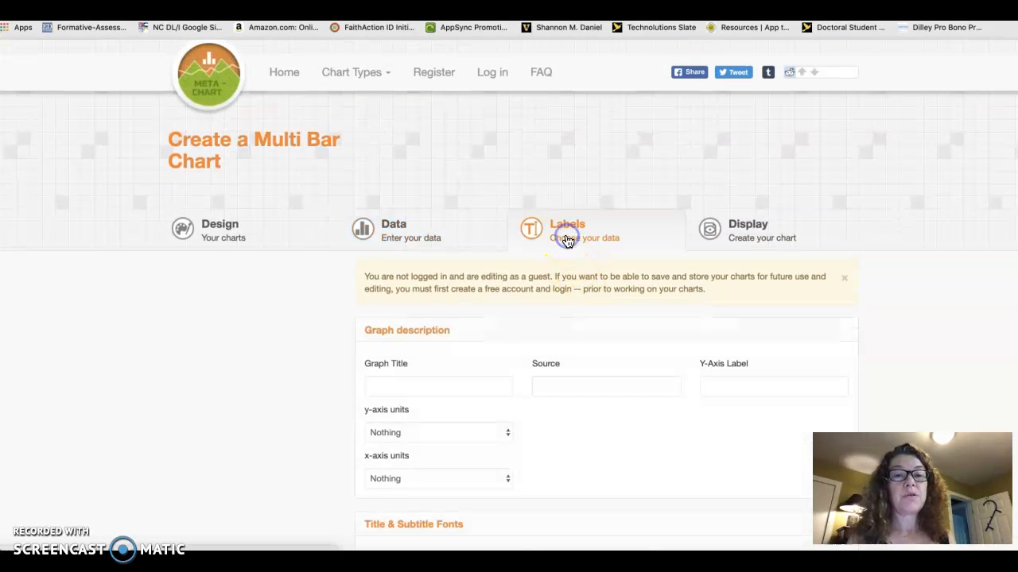
pyautogui.click(421, 383)
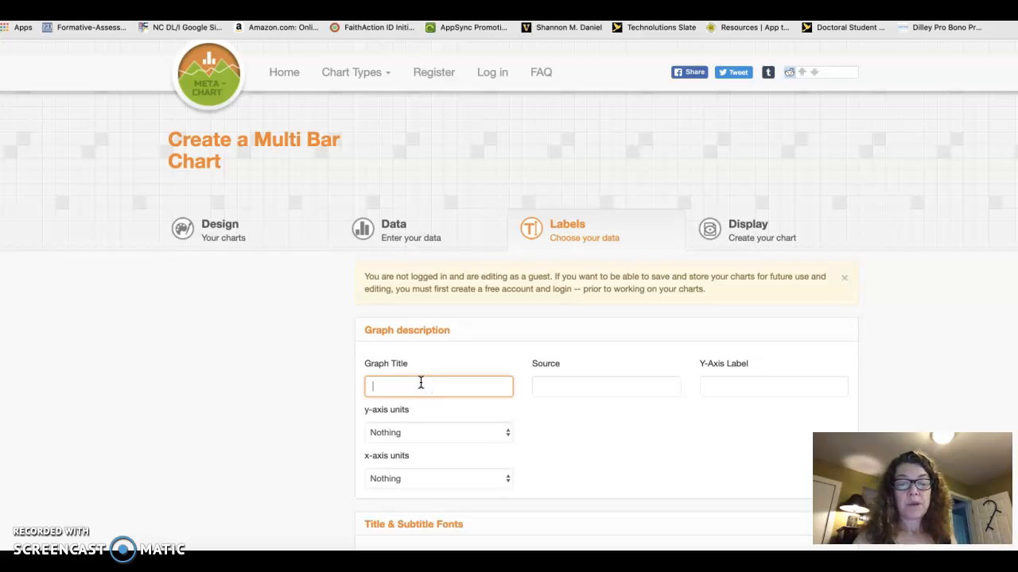
pyautogui.write('Title')
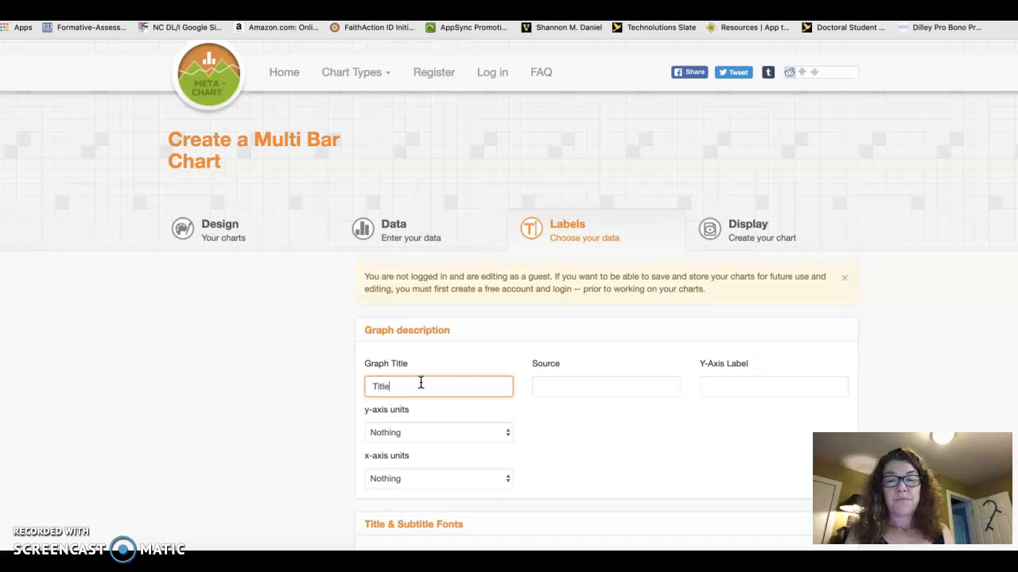
# - Leave the source empty and set the y-axis label to "# of Students"
pyautogui.click(589, 380)
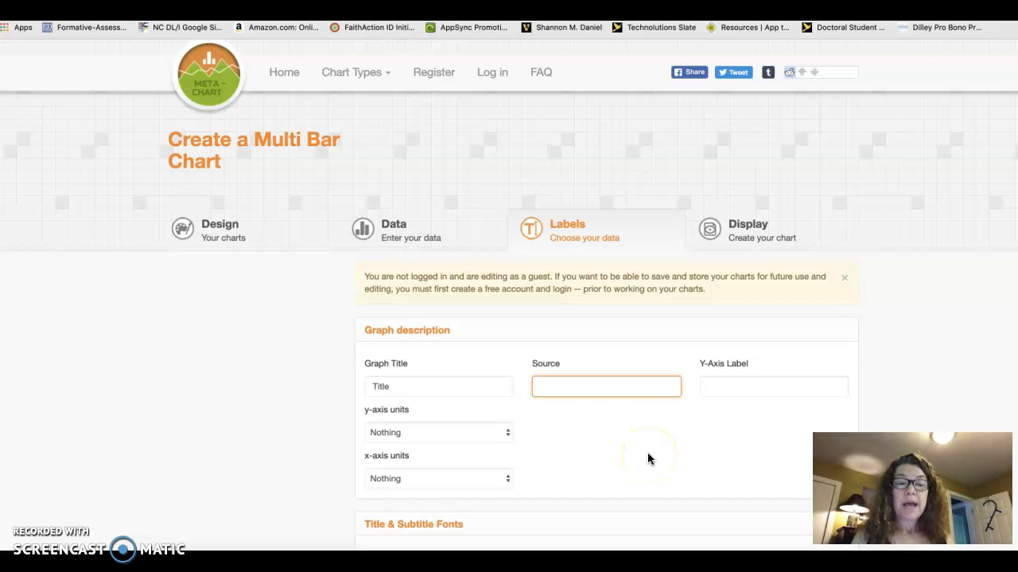
pyautogui.click(723, 386)
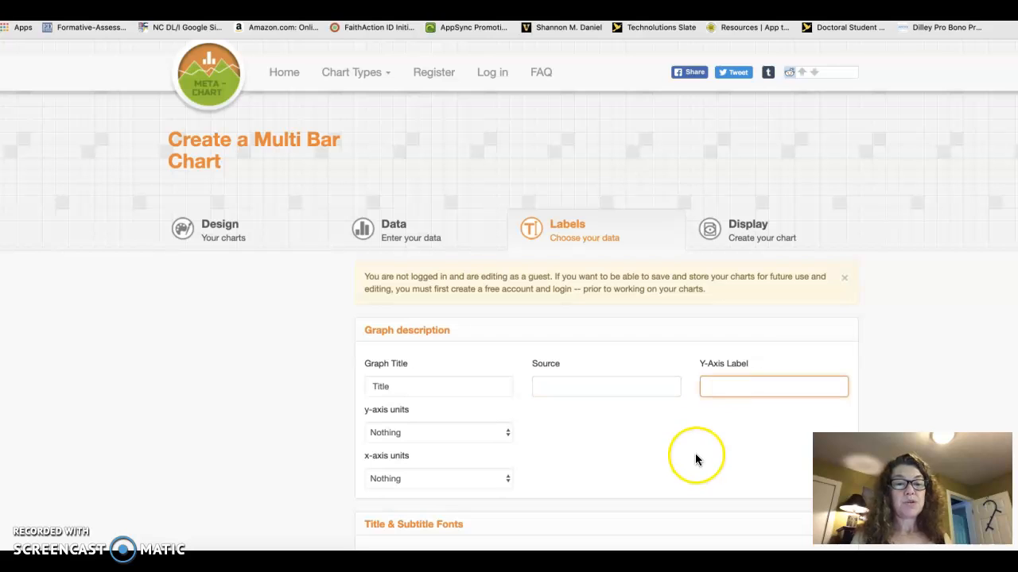
pyautogui.write('#')
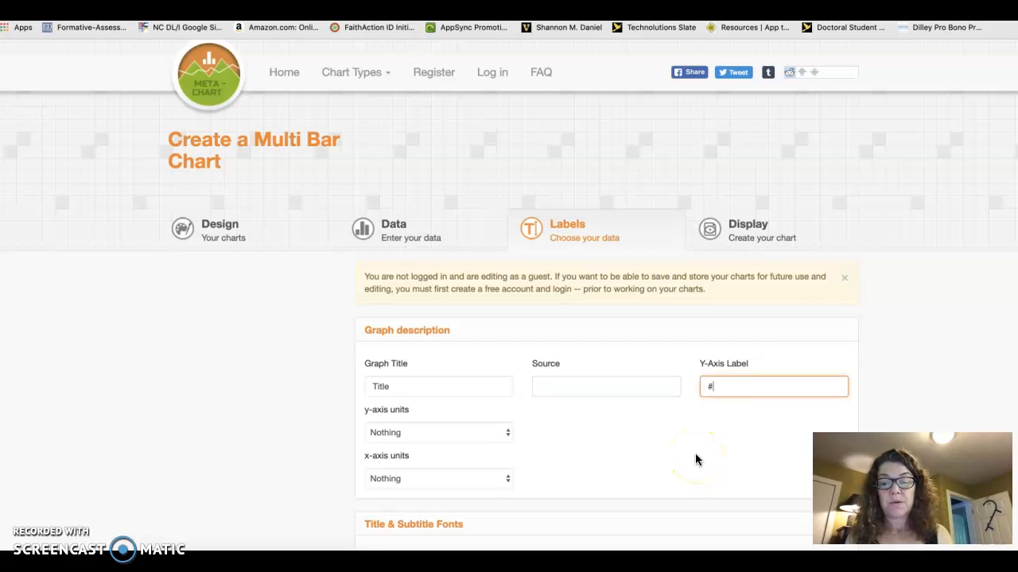
pyautogui.write(' of Stu')
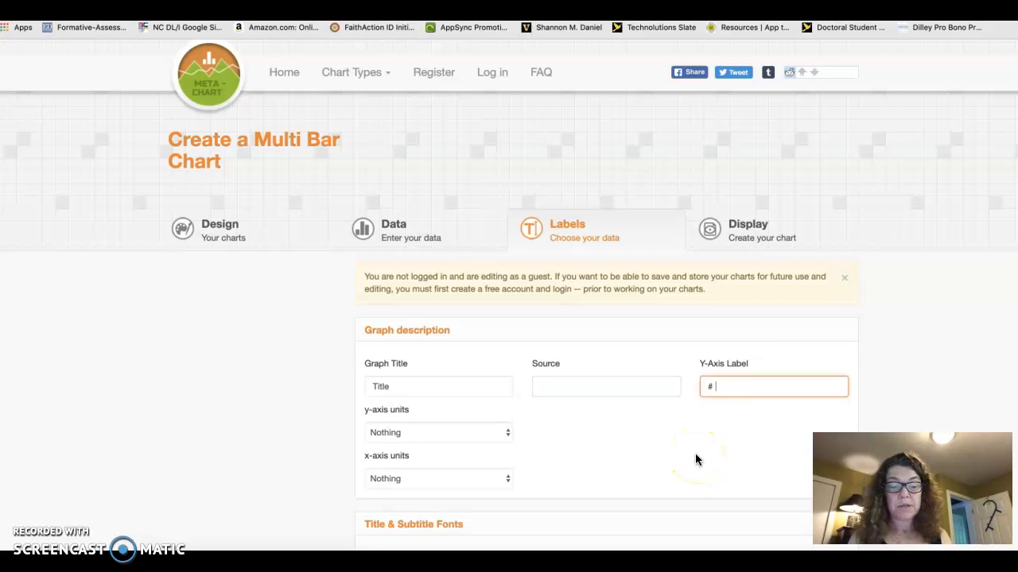
pyautogui.write('dents')
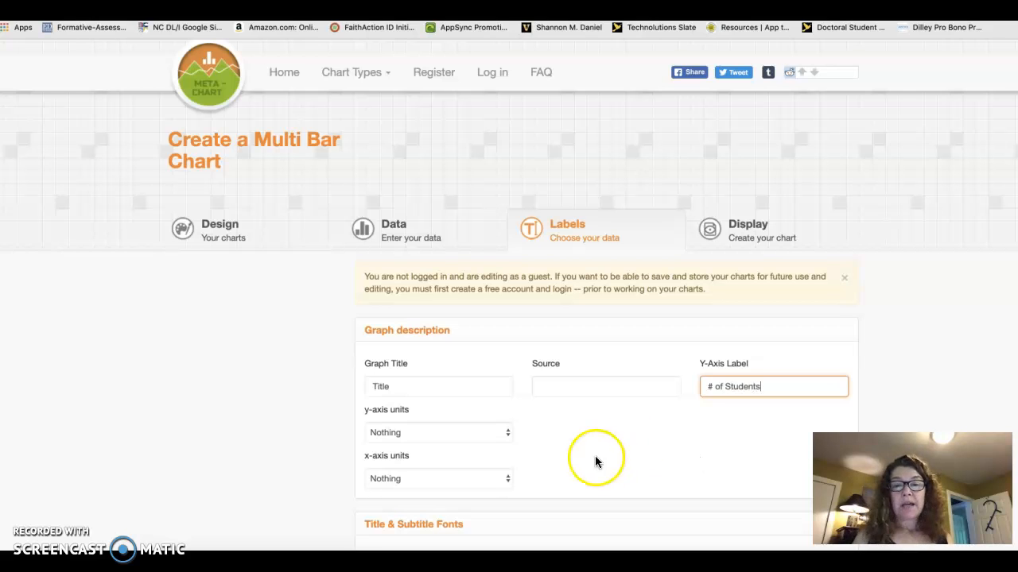
# - Try to display the chart with the entered data and labels
pyautogui.scroll(-5, 617, 465)
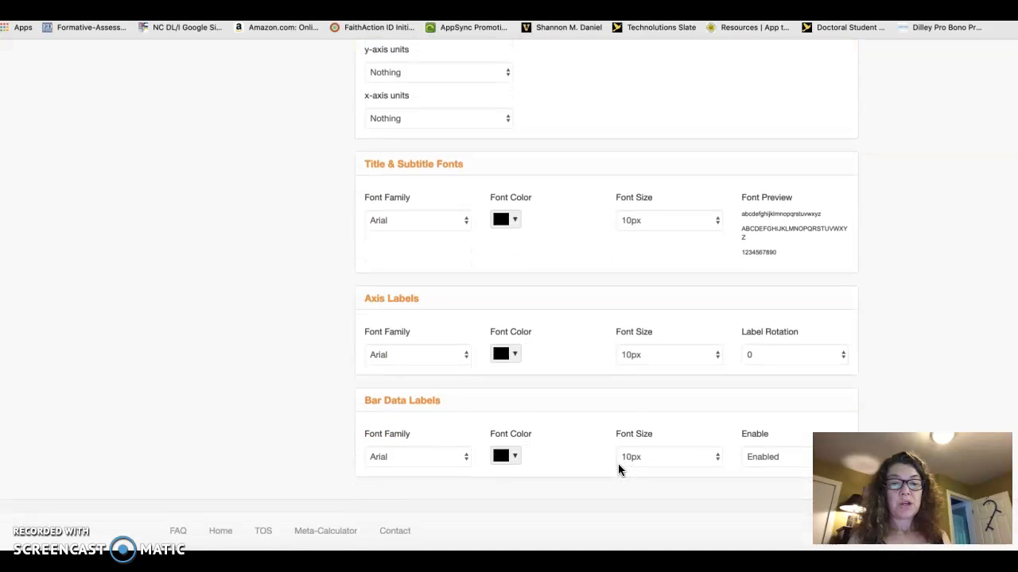
pyautogui.scroll(5, 618, 465)
pyautogui.click(741, 262)
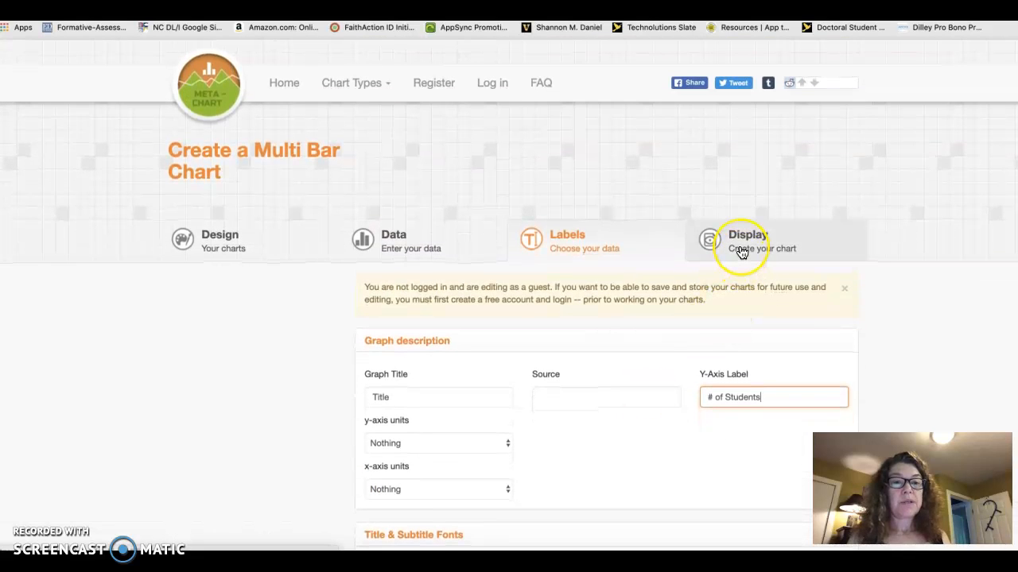
pyautogui.click(739, 251)
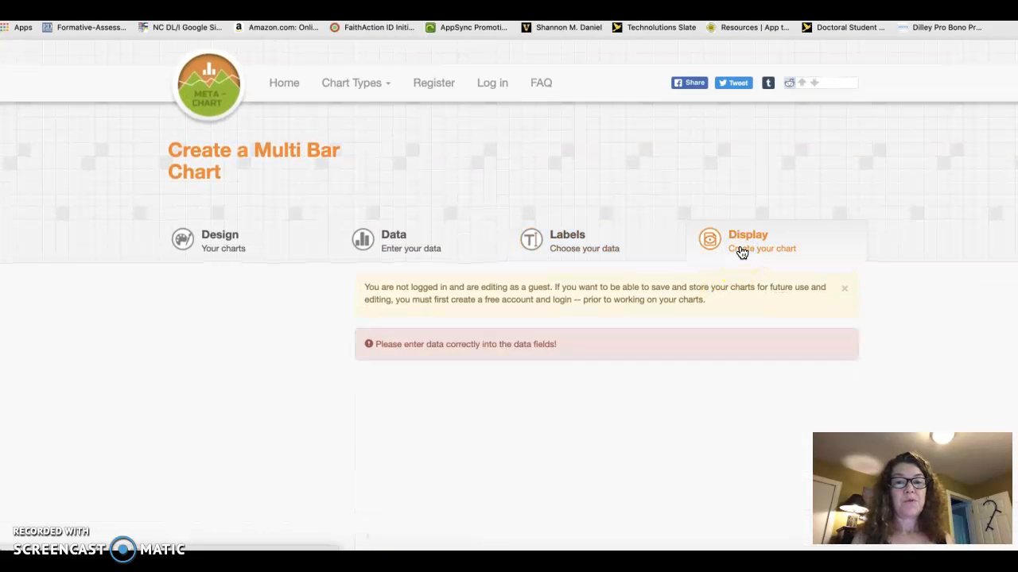
# - Check the graph description, font and bar data label settings for missing entries
pyautogui.click(633, 251)
pyautogui.click(634, 464)
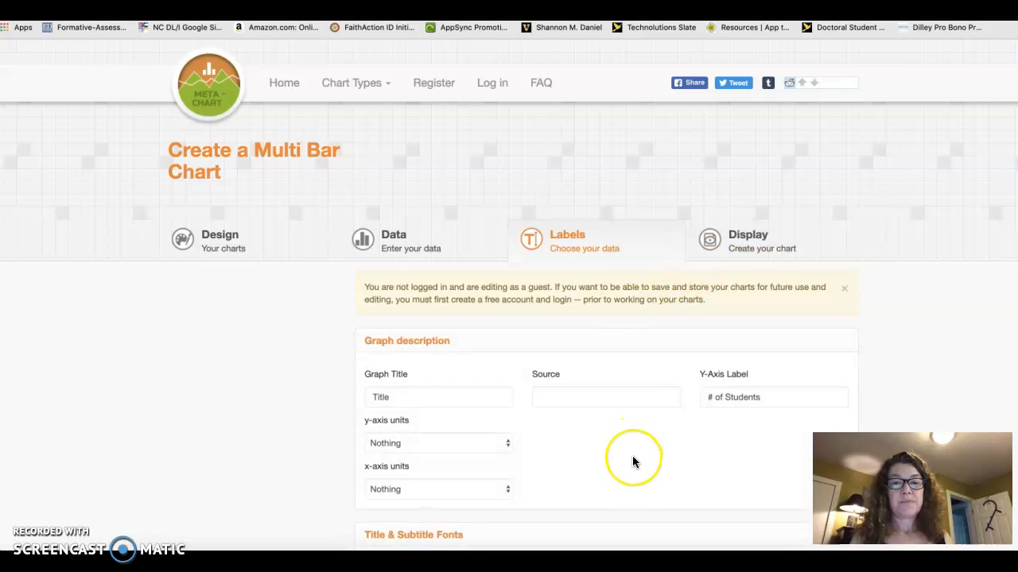
pyautogui.scroll(-5, 633, 461)
pyautogui.scroll(5, 632, 458)
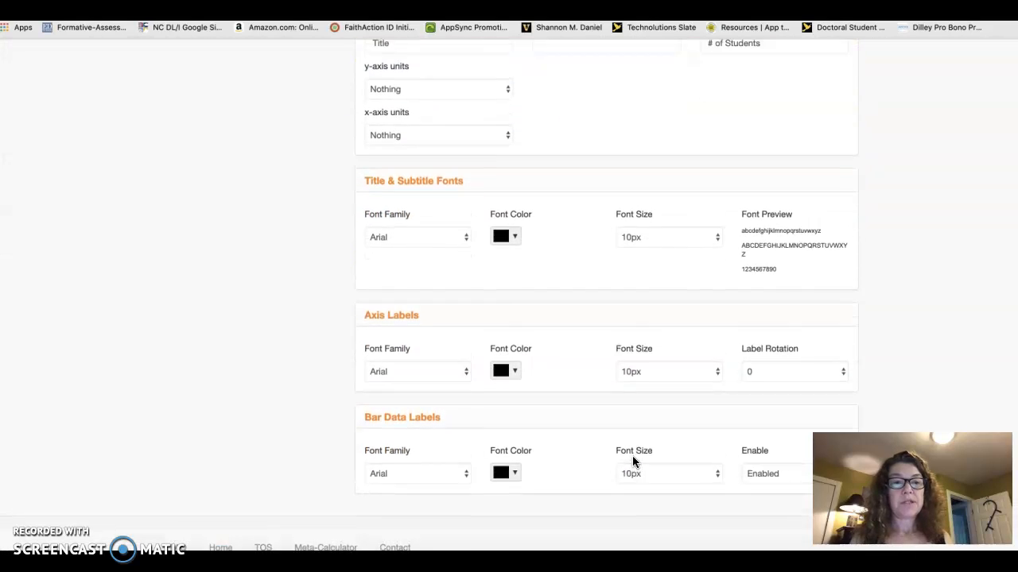
# - Fill in the empty LT 2 value for Developing with 0 in the chart data
pyautogui.click(421, 246)
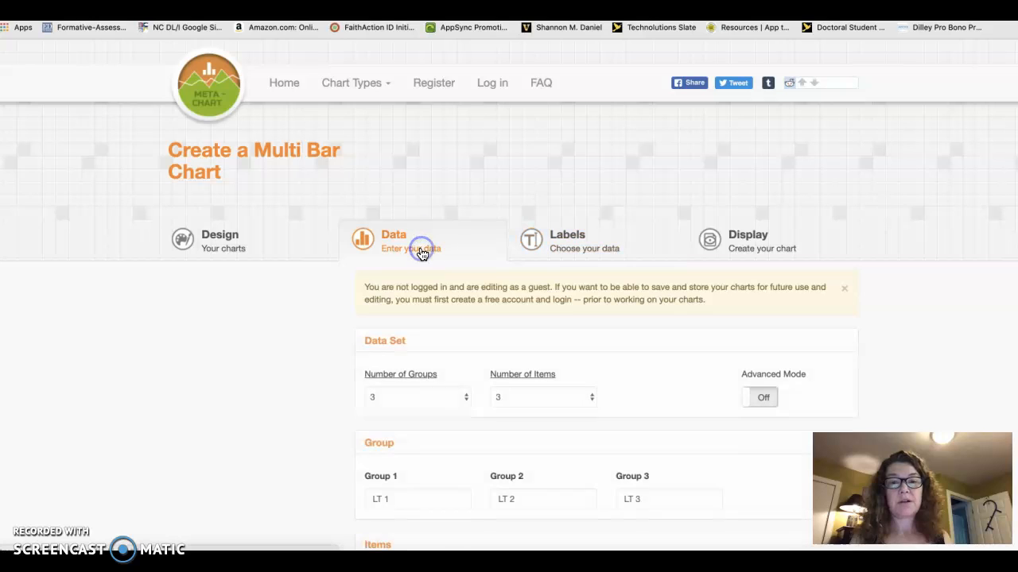
pyautogui.scroll(-3, 619, 386)
pyautogui.scroll(-5, 619, 390)
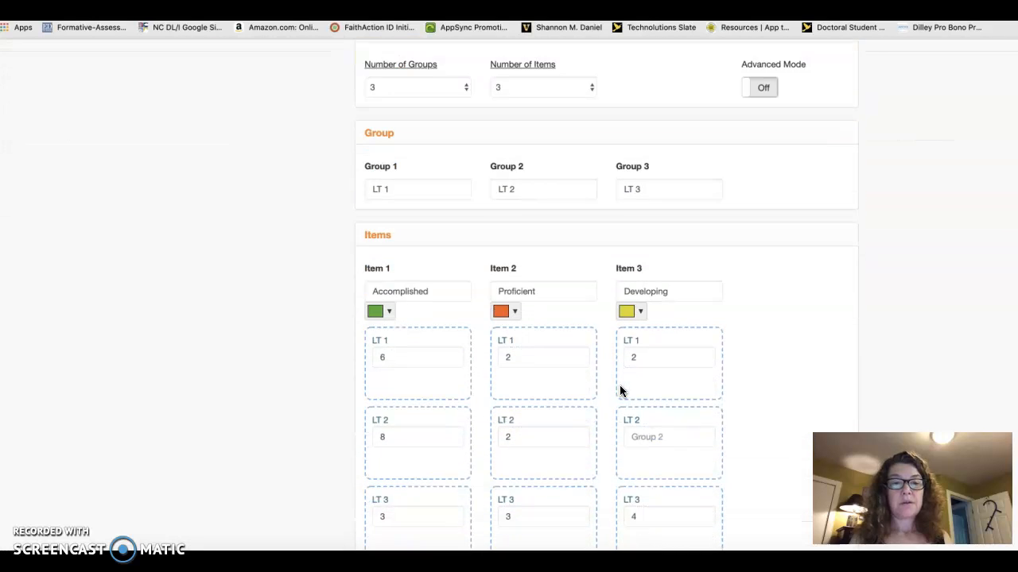
pyautogui.click(700, 360)
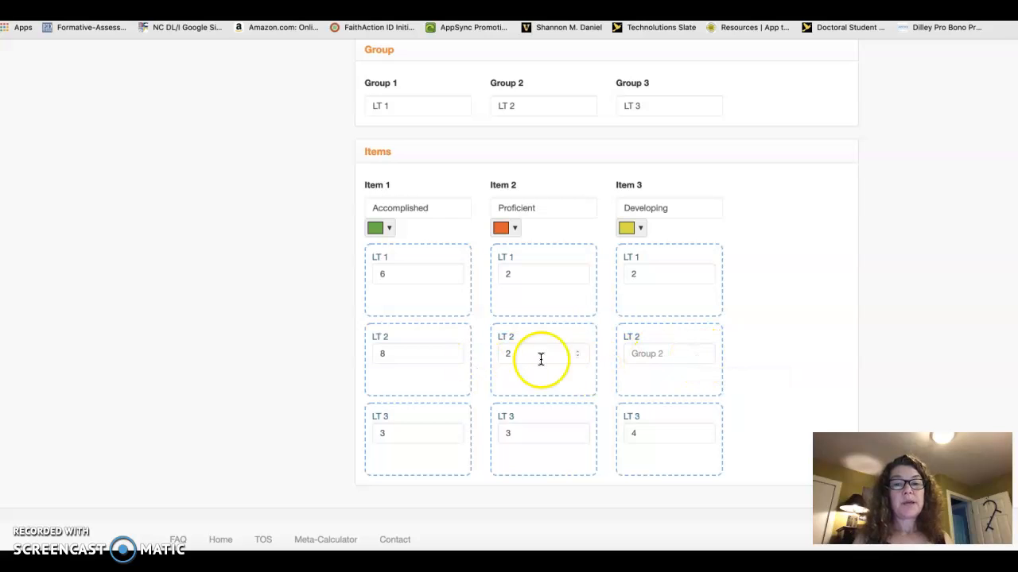
pyautogui.click(703, 359)
pyautogui.write('-1')
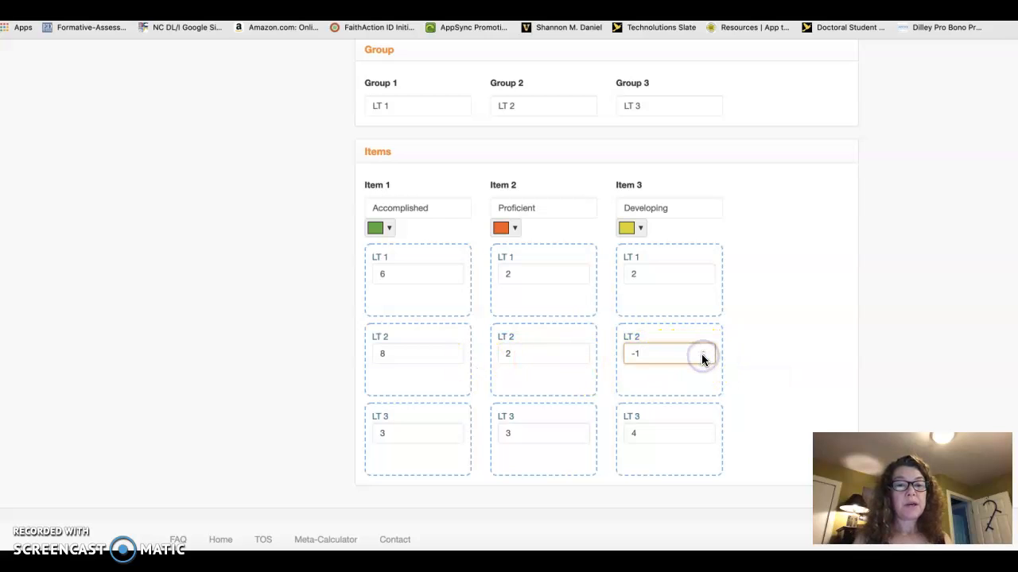
pyautogui.click(702, 350)
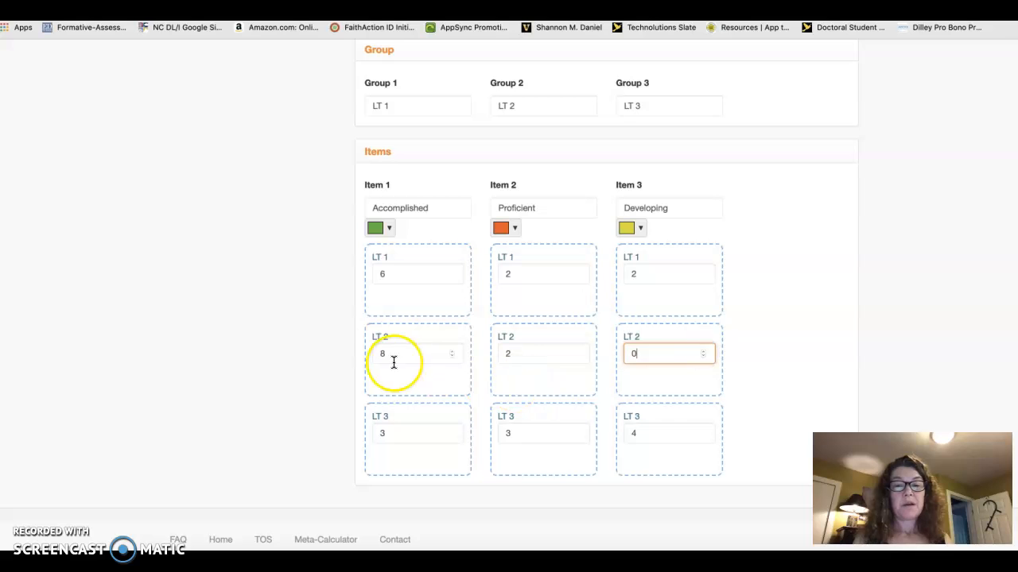
# - Display the finished multi bar chart and examine the bars for the three learning targets
pyautogui.scroll(5, 736, 342)
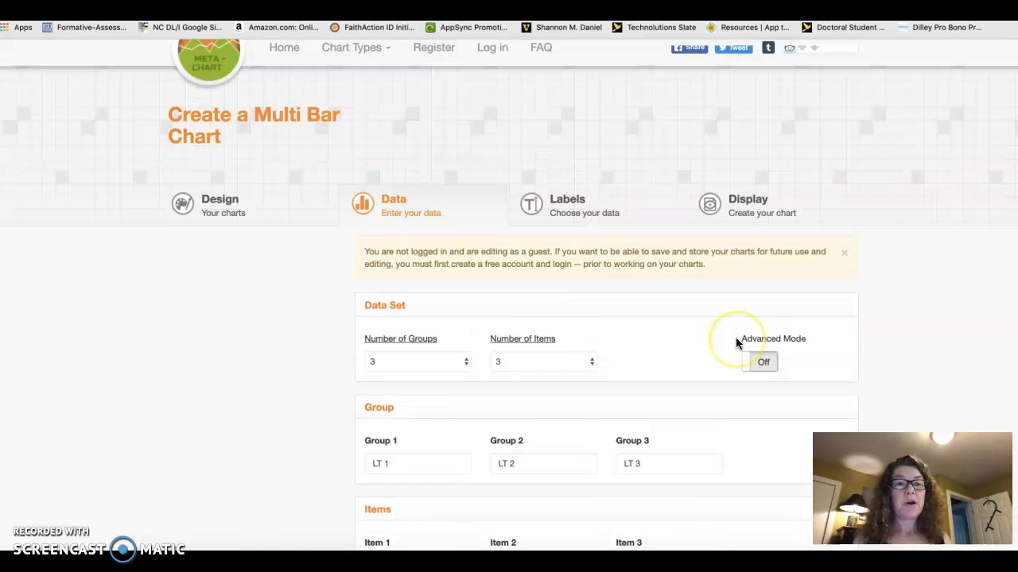
pyautogui.click(730, 244)
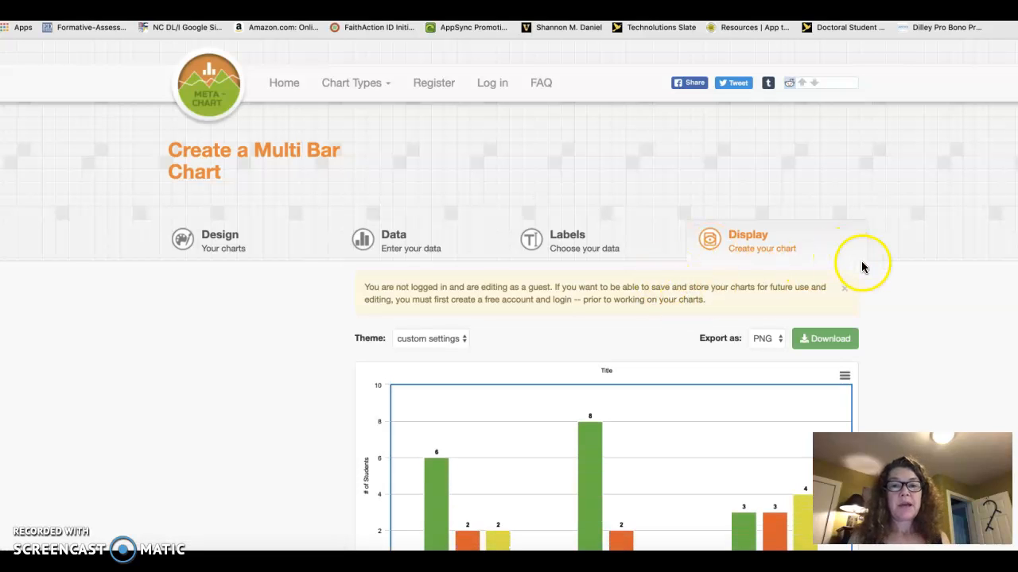
pyautogui.scroll(-3, 893, 302)
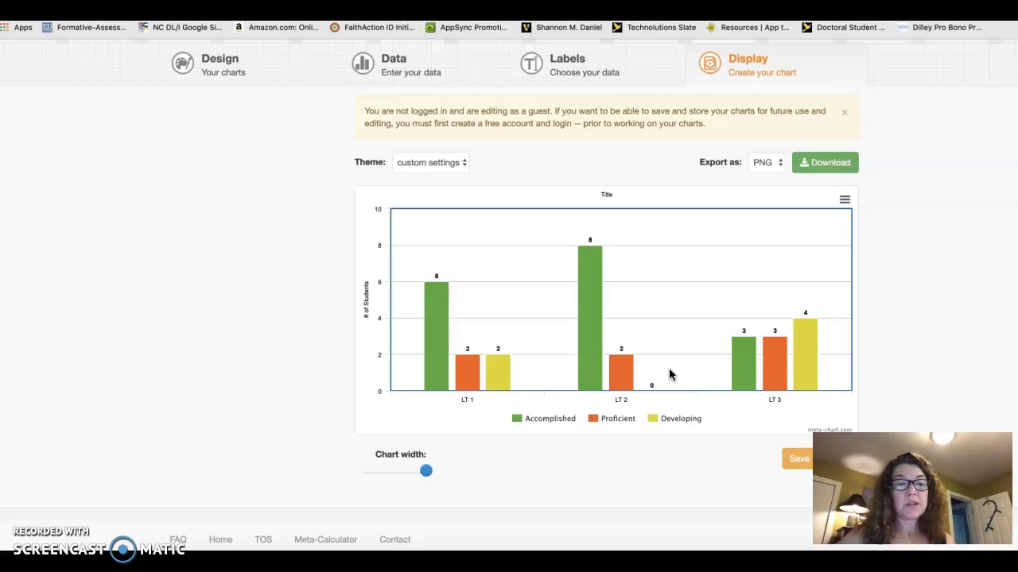
pyautogui.moveTo(617, 374)
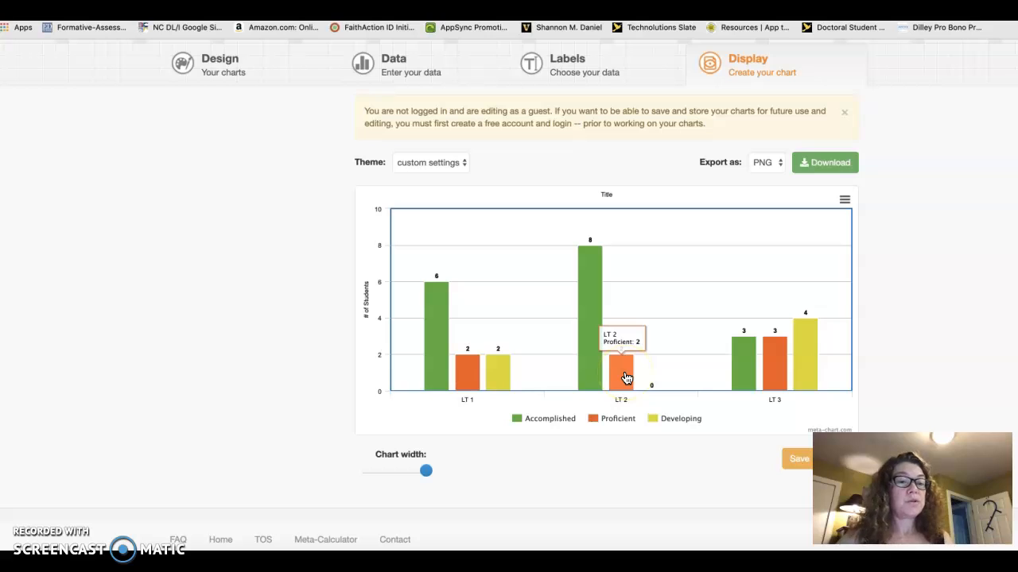
pyautogui.click(626, 378)
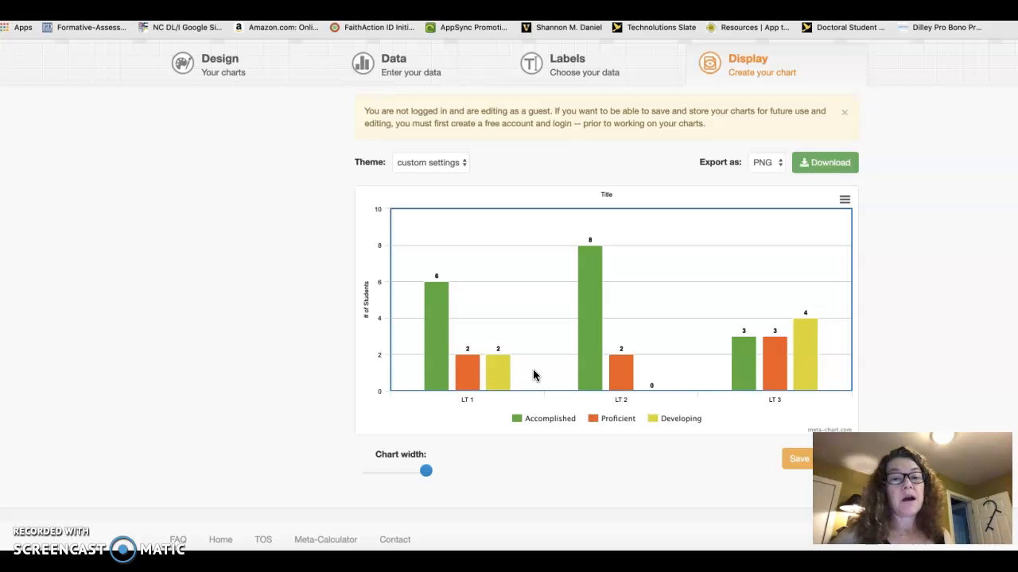
pyautogui.moveTo(497, 378)
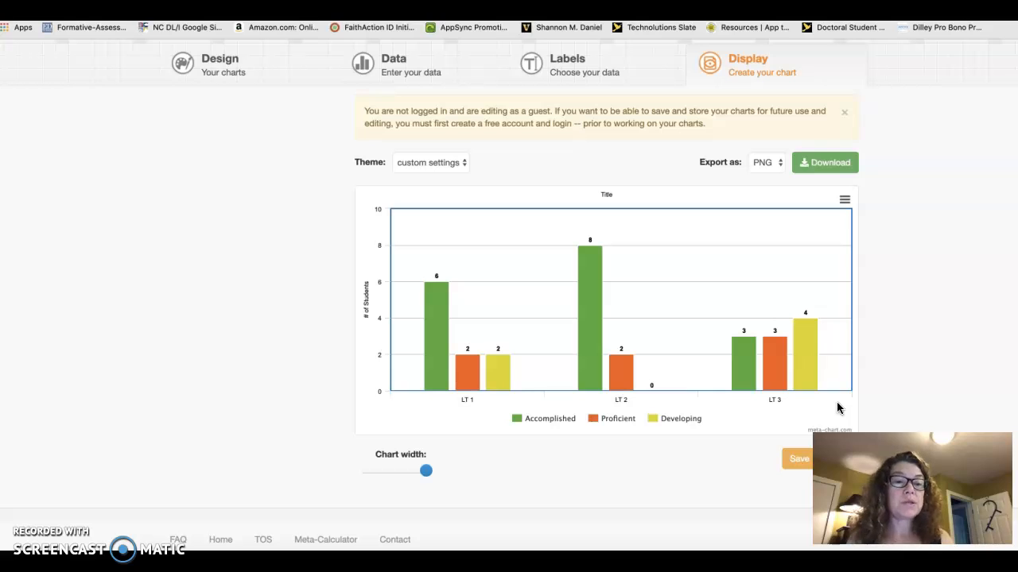
pyautogui.click(876, 288)
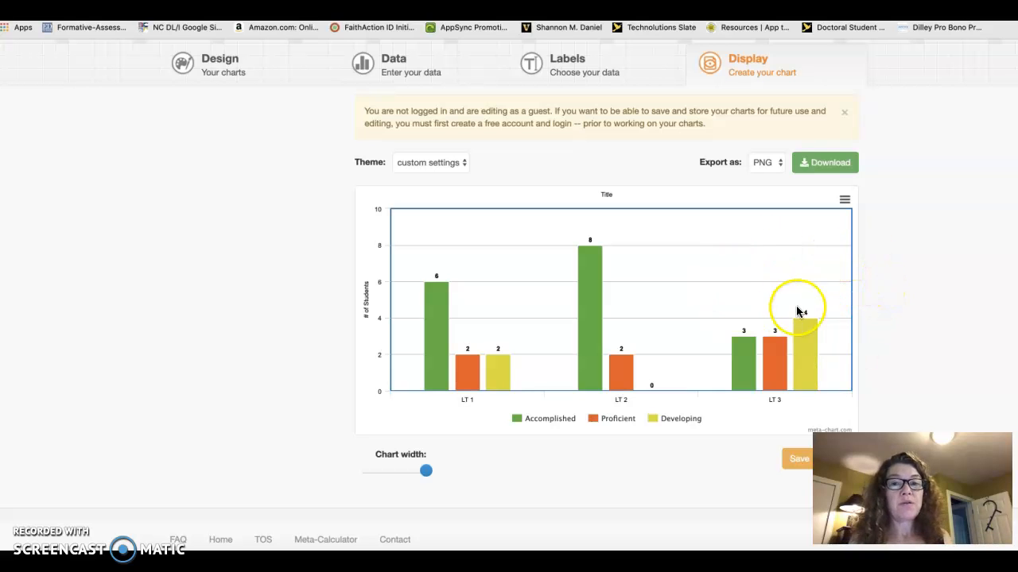
# - Download the finished bar chart as a JPEG image
pyautogui.click(843, 202)
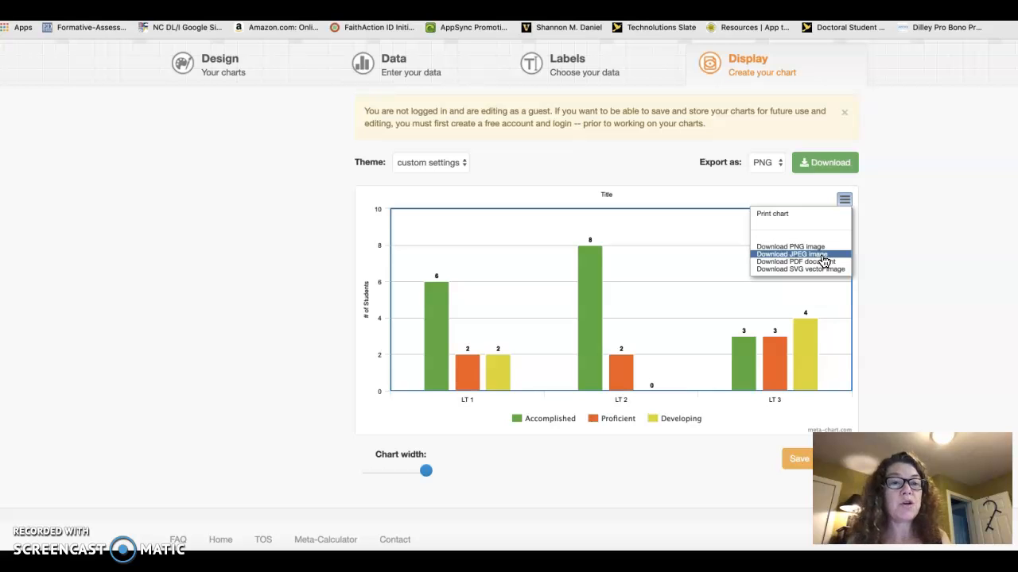
pyautogui.click(768, 163)
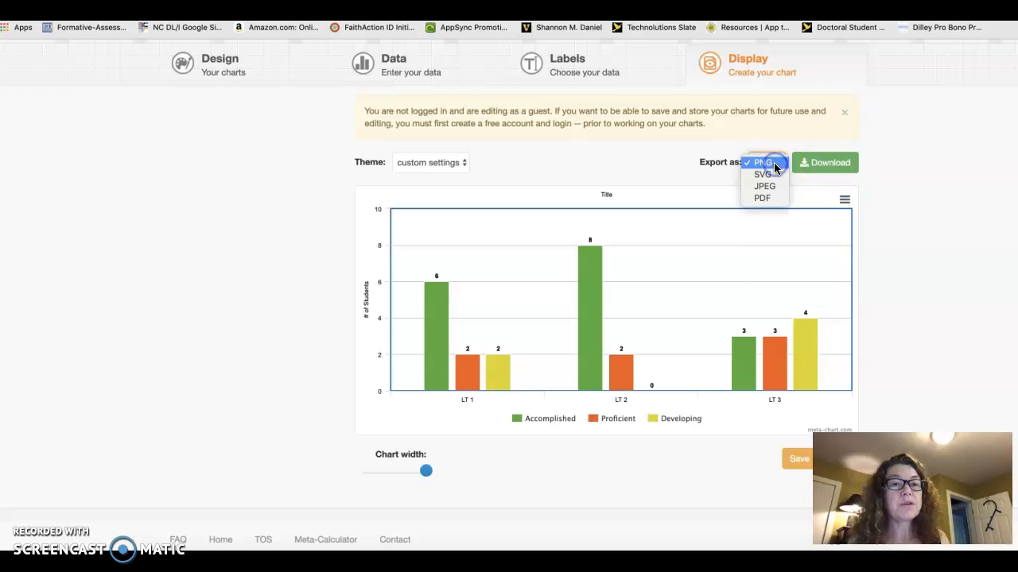
pyautogui.click(843, 199)
pyautogui.click(844, 201)
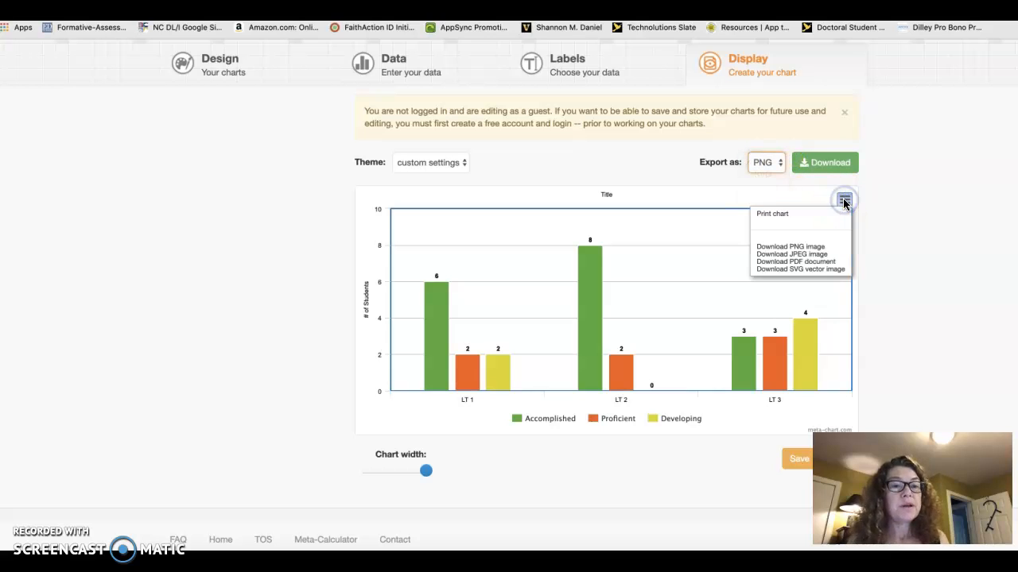
pyautogui.click(824, 254)
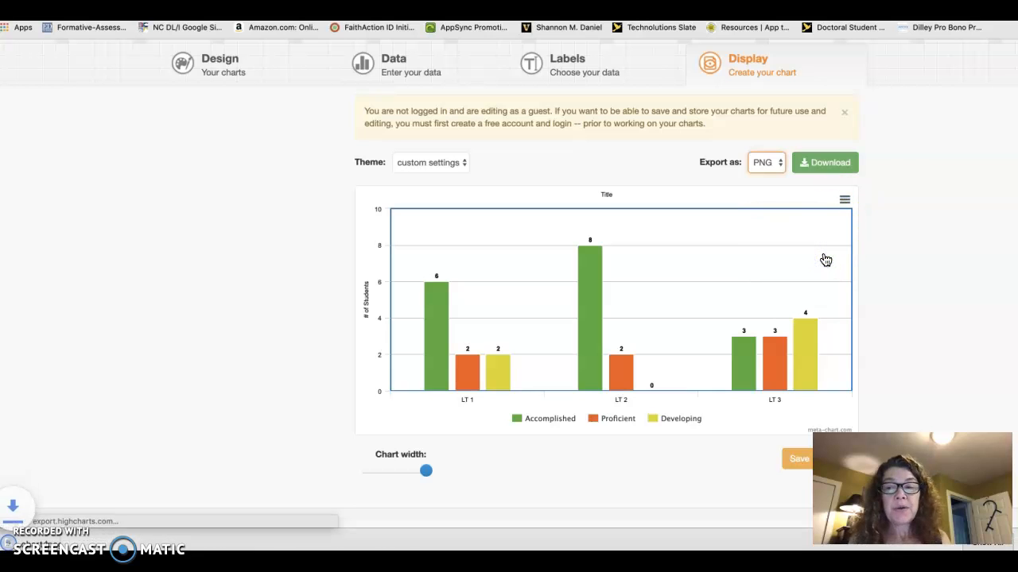